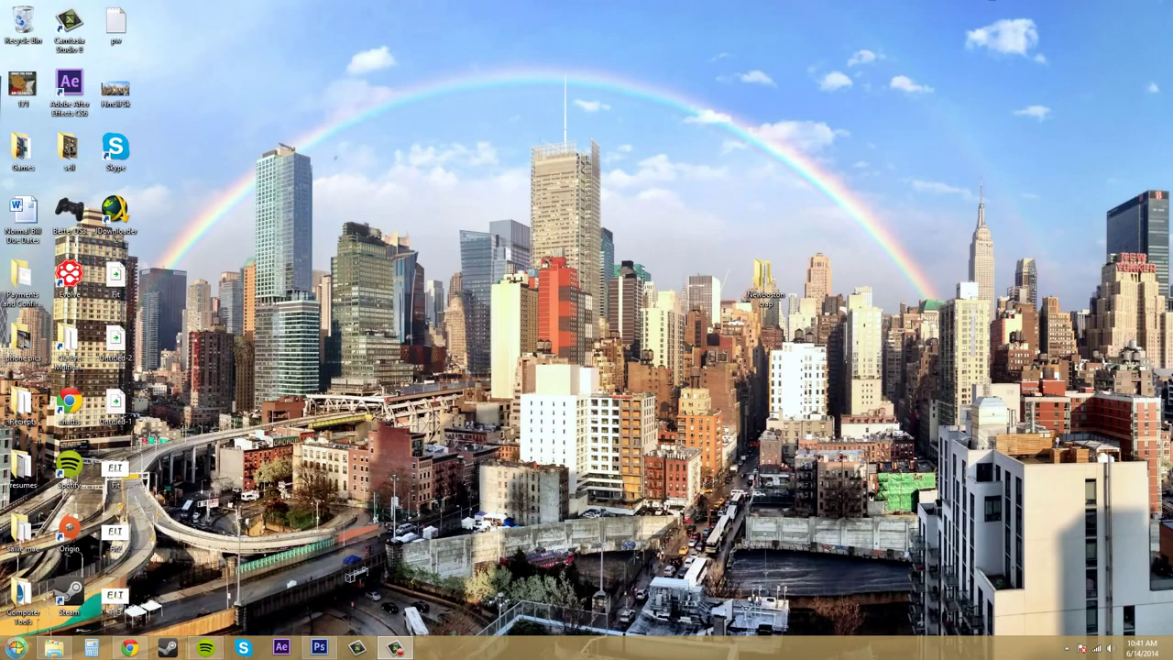
Launch Adobe Photoshop CS6 (64 Bit) from the Start menu's Adobe Master Collection CS6 folder.
left_click(16, 648)
mouse_move(99, 393)
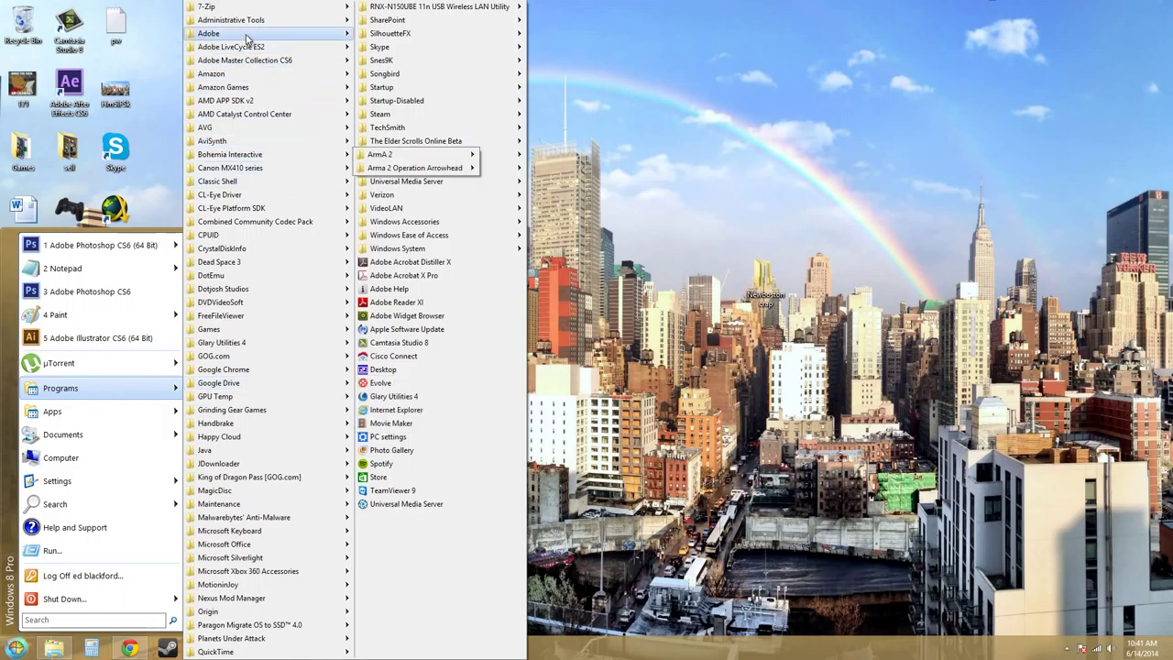
mouse_move(244, 60)
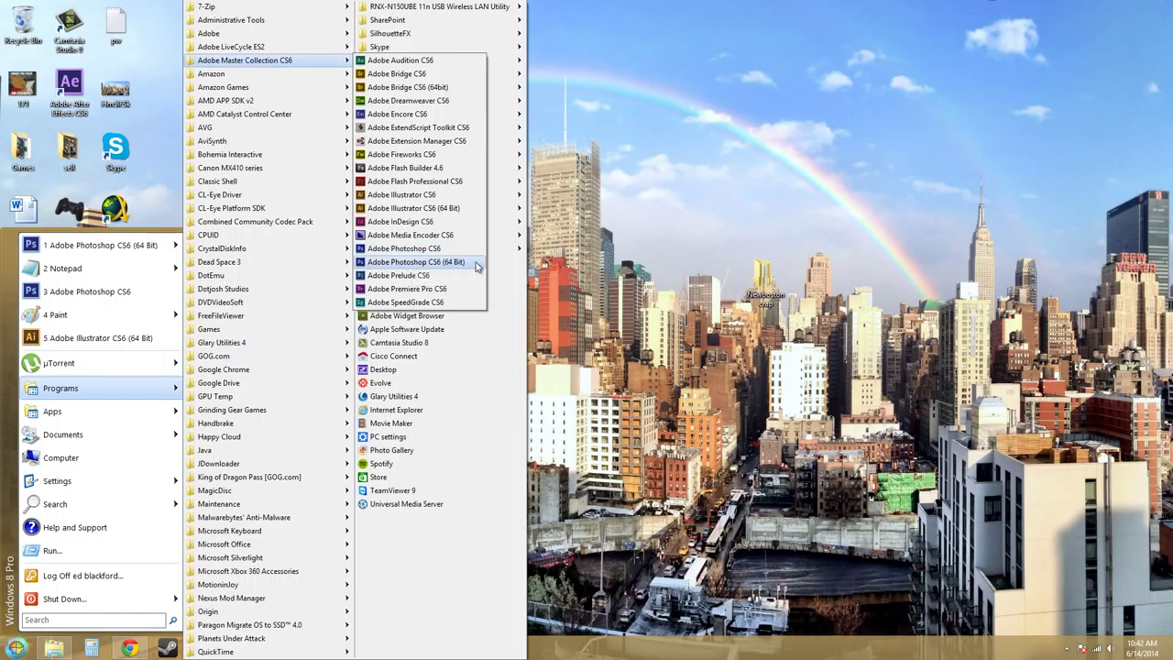
left_click(416, 262)
Bring the Photoshop window to the front and close the Untitled-1.psd document.
mouse_move(318, 647)
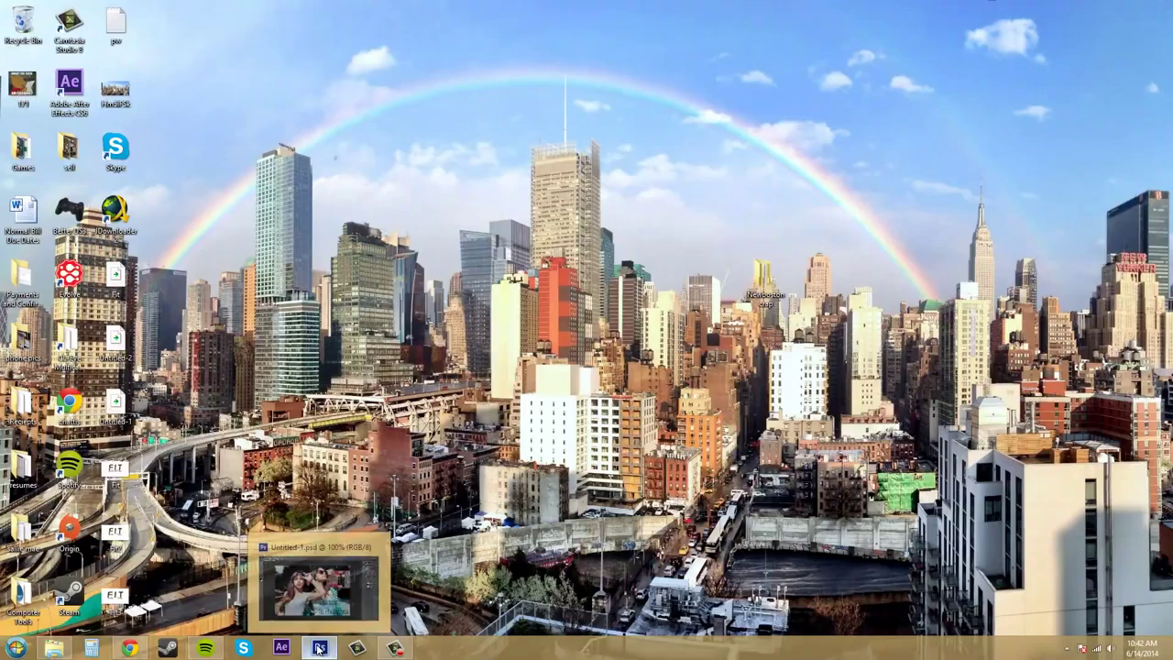
left_click(320, 568)
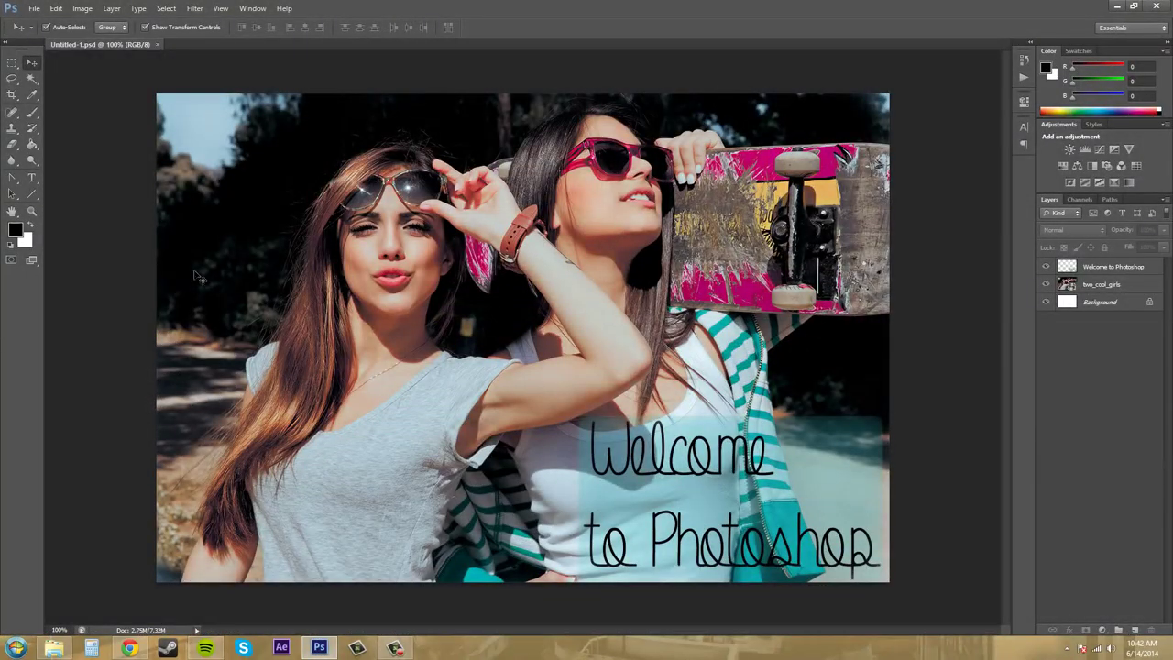
left_click(159, 44)
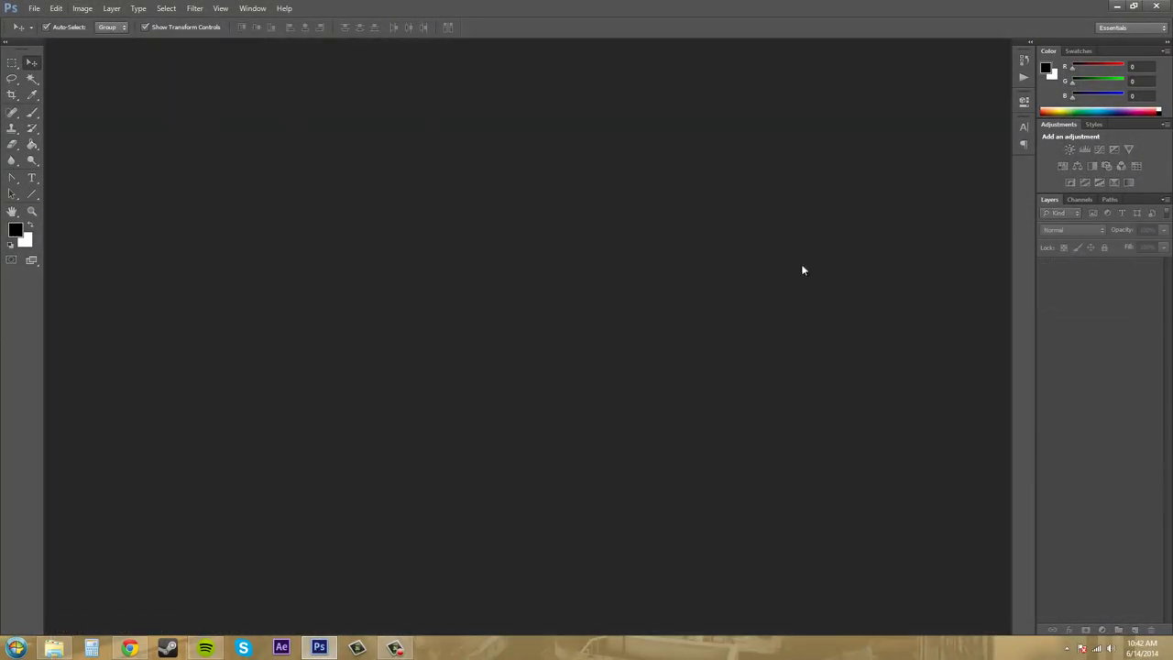
left_click(34, 8)
mouse_move(56, 10)
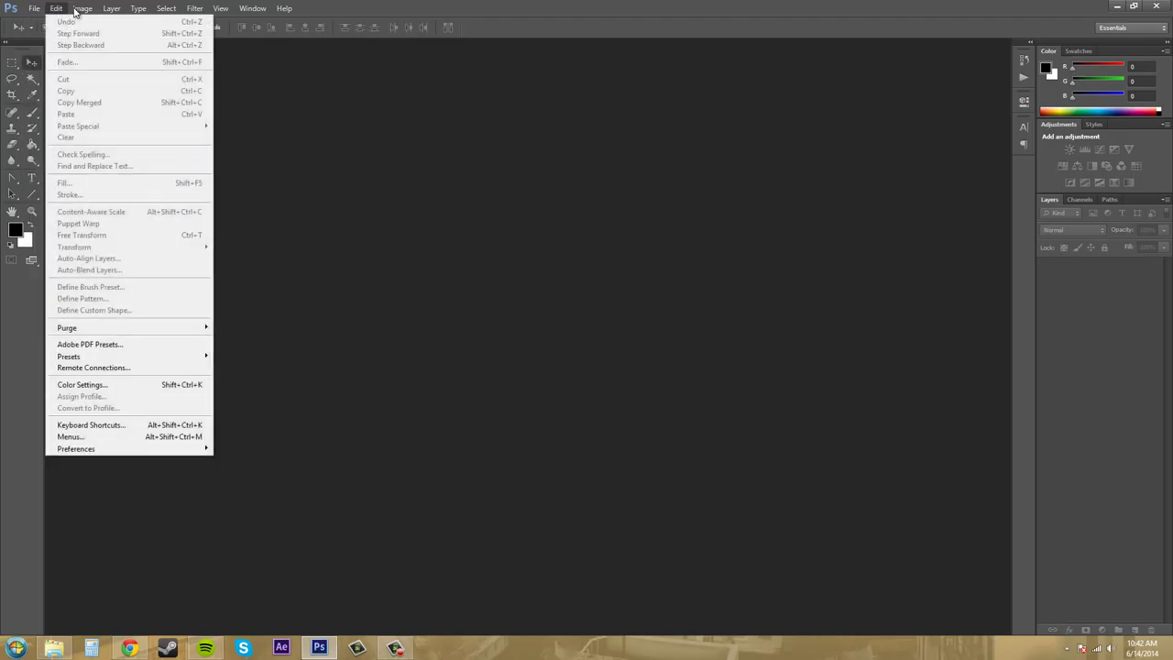
mouse_move(188, 8)
left_click(472, 222)
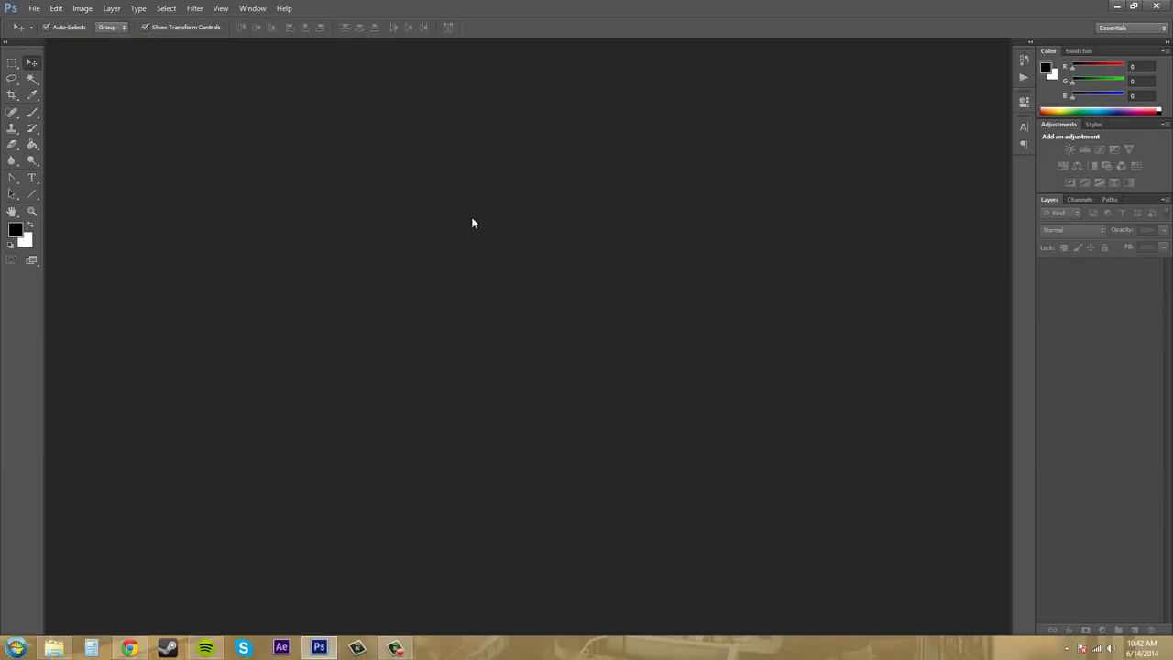
left_click(12, 63)
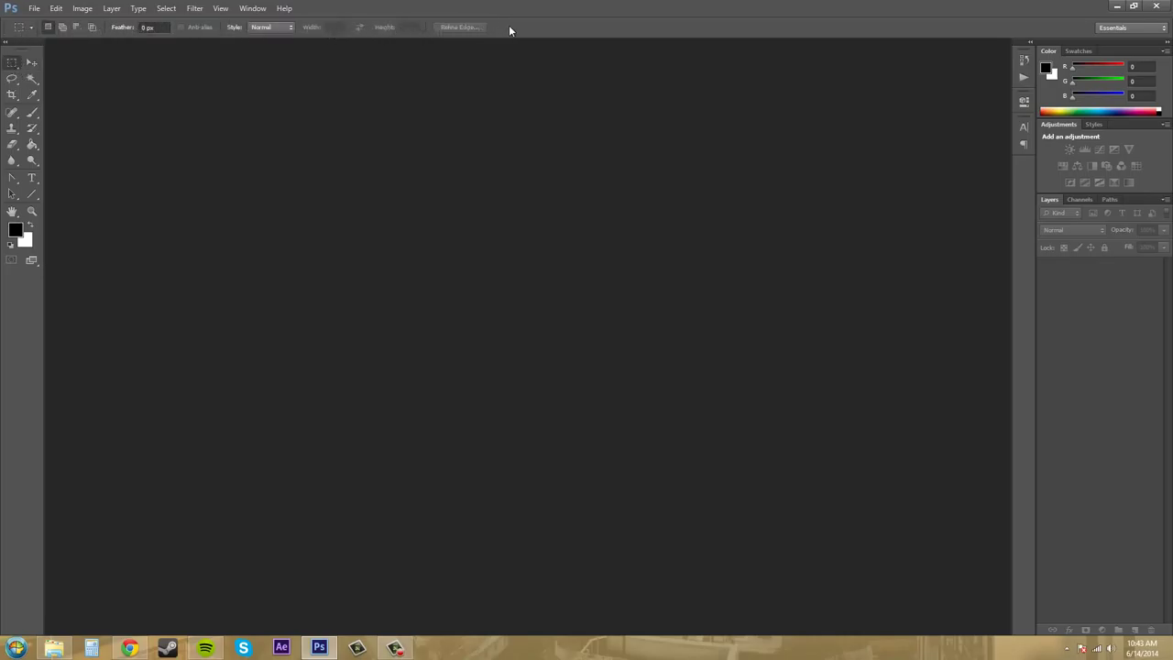
left_click(34, 82)
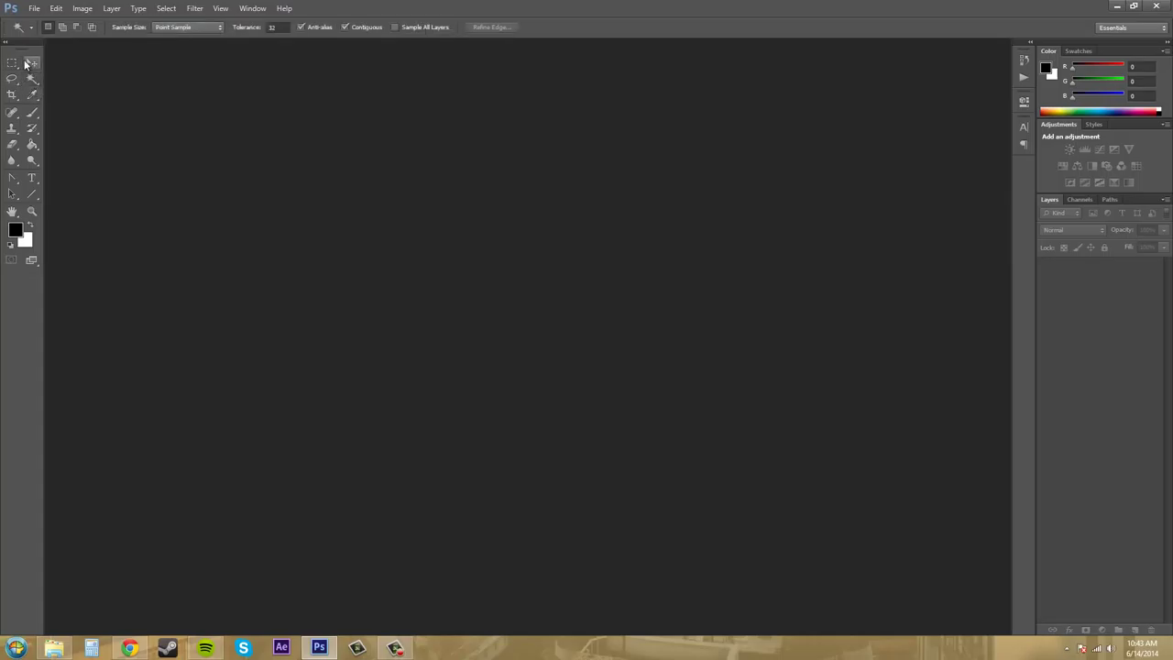
left_click(32, 80)
left_click(11, 95)
left_click(32, 95)
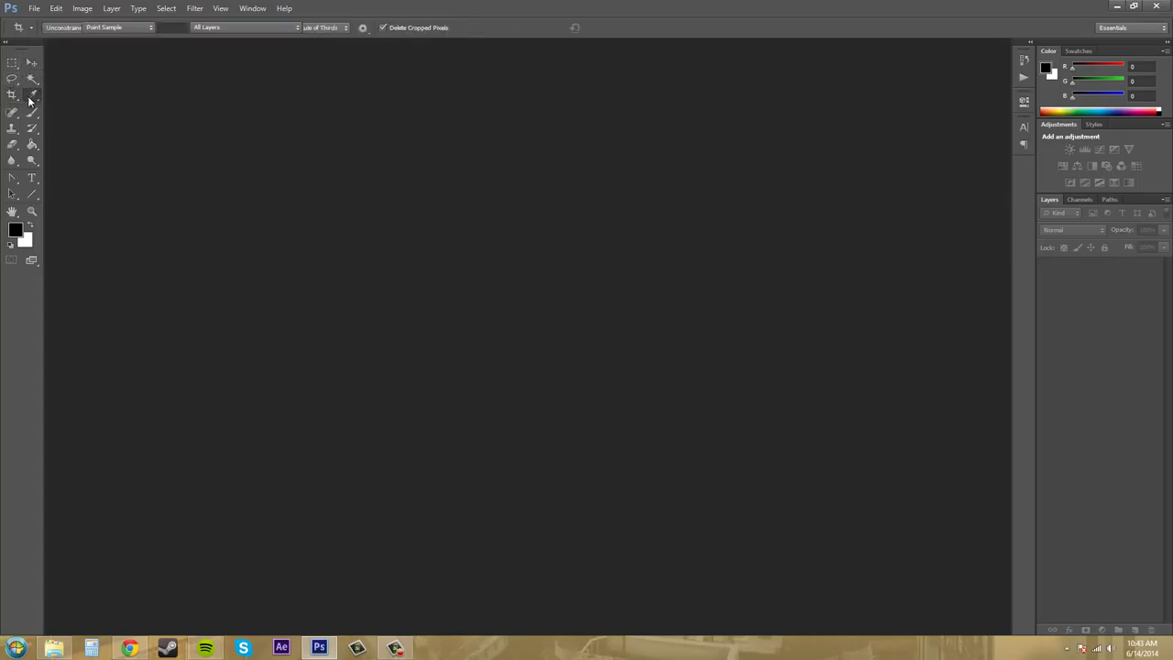
left_click(32, 64)
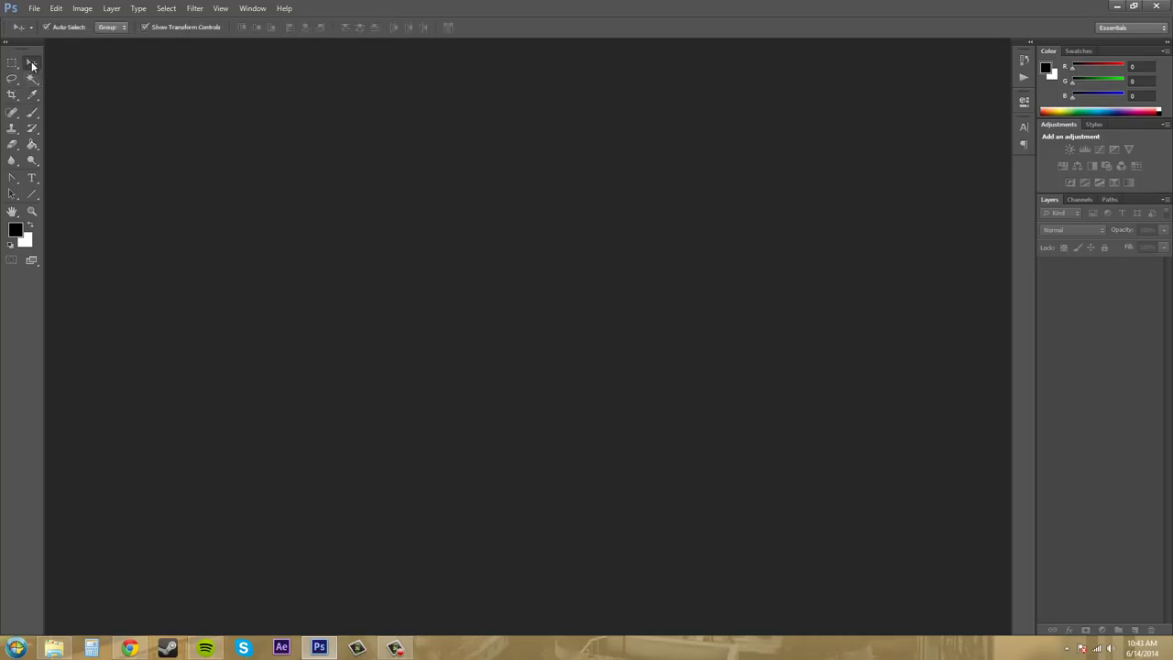
left_click(1144, 31)
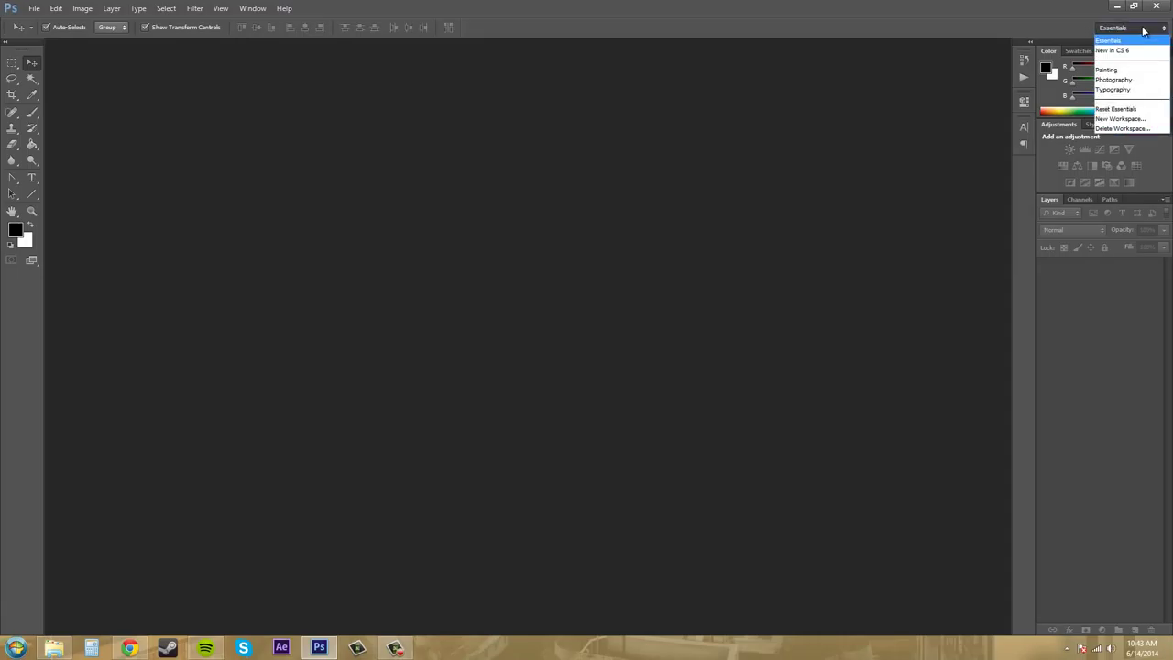
left_click(1113, 70)
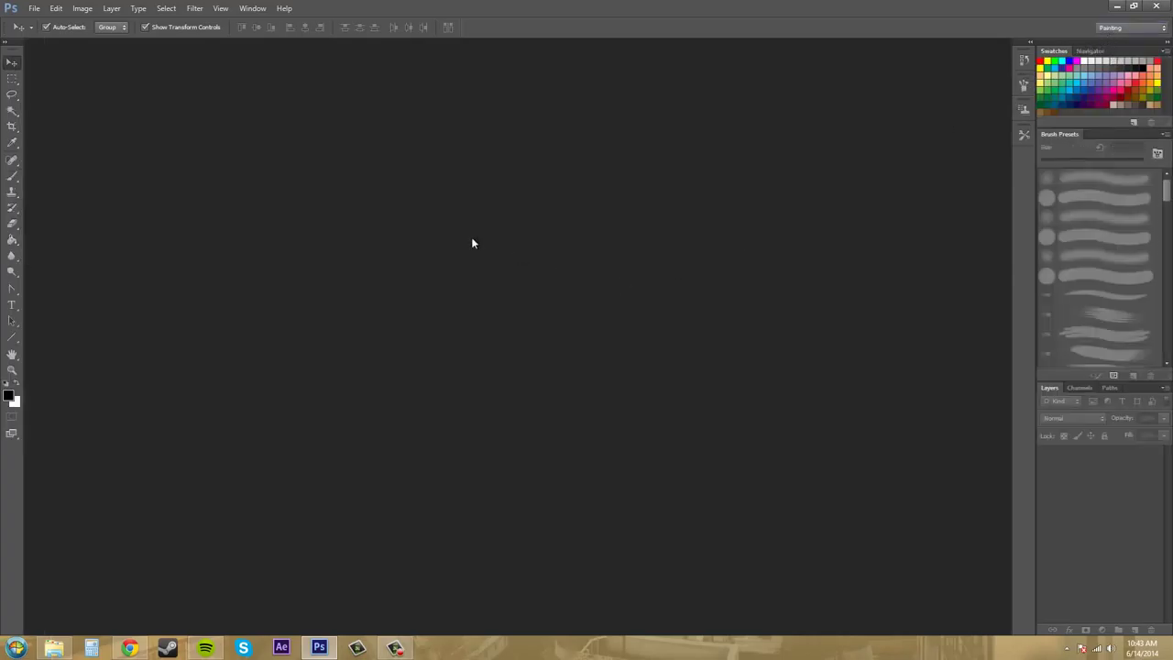
left_click(1116, 31)
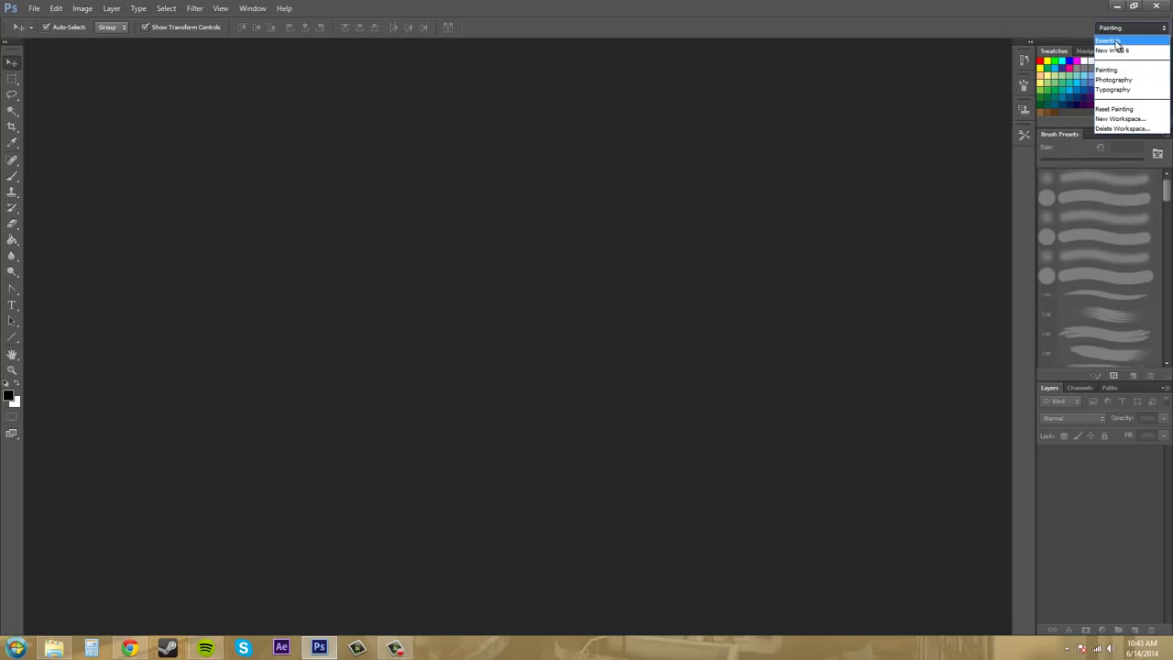
left_click(1112, 41)
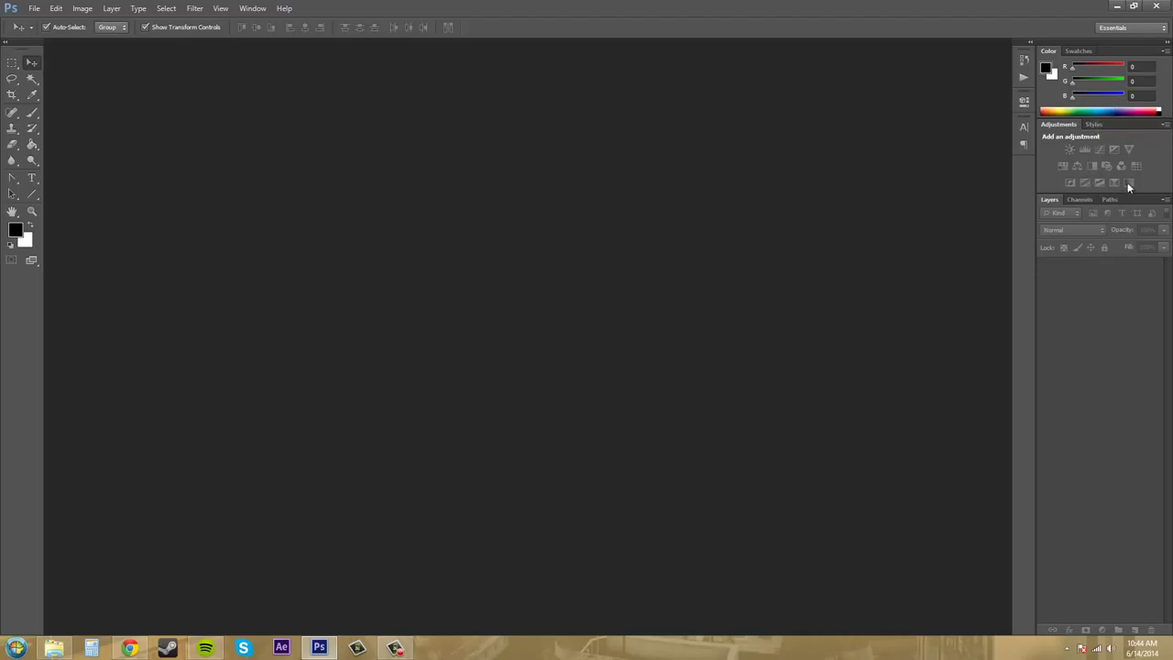
left_click(1079, 199)
left_click(1107, 199)
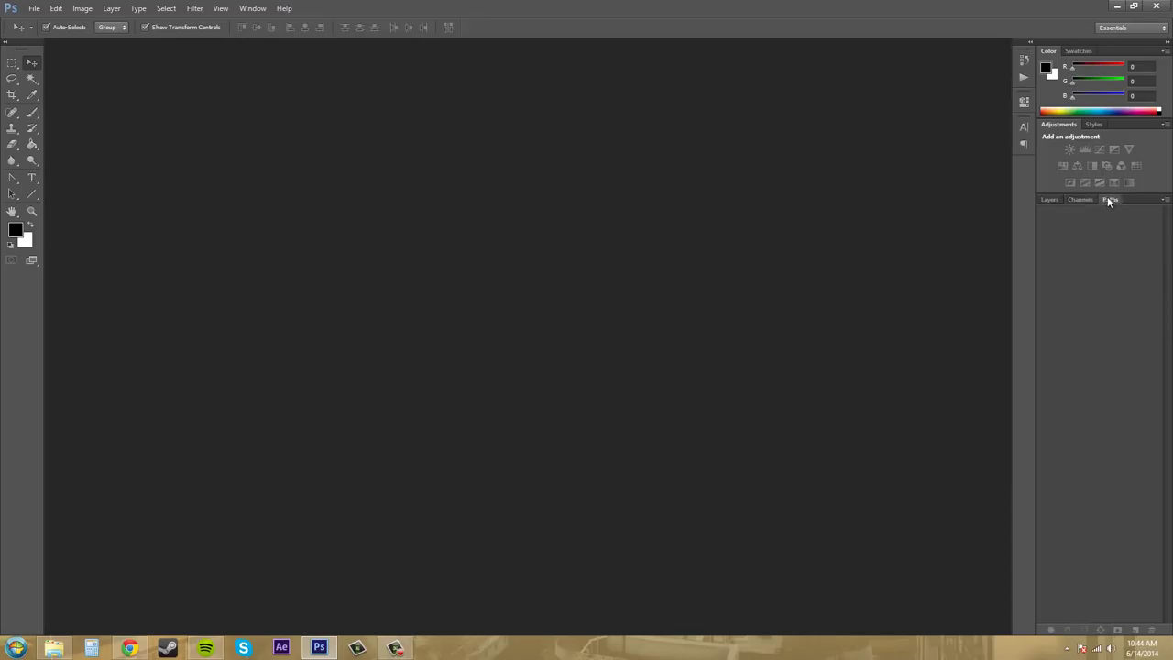
left_click(1049, 199)
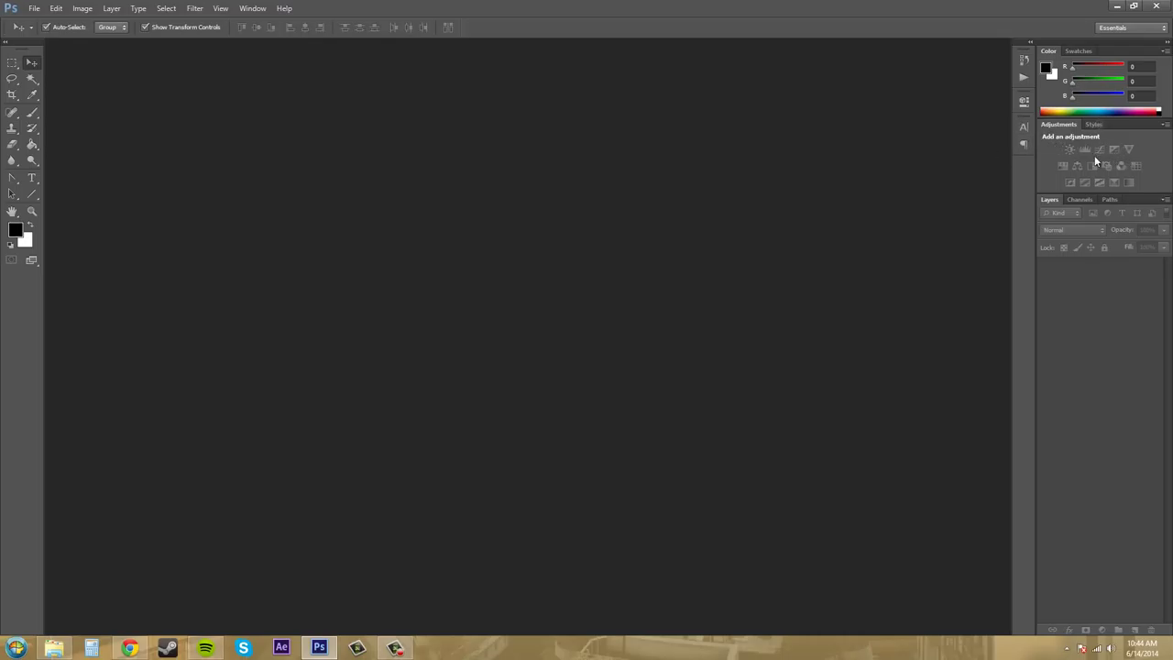
left_click(249, 9)
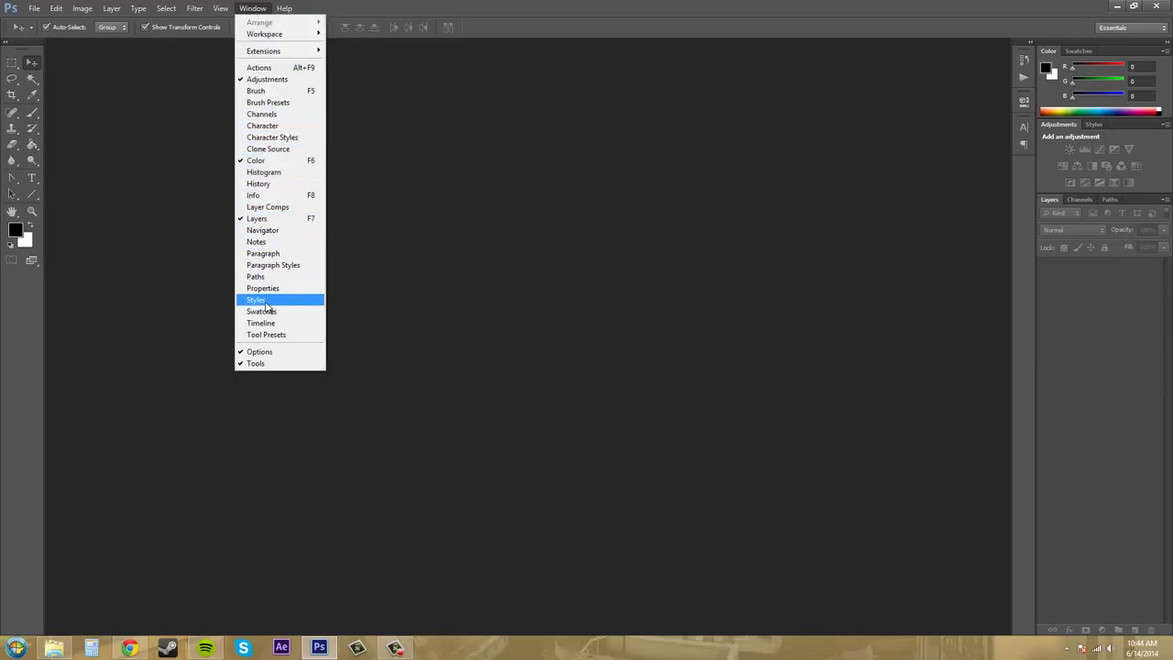
left_click(267, 290)
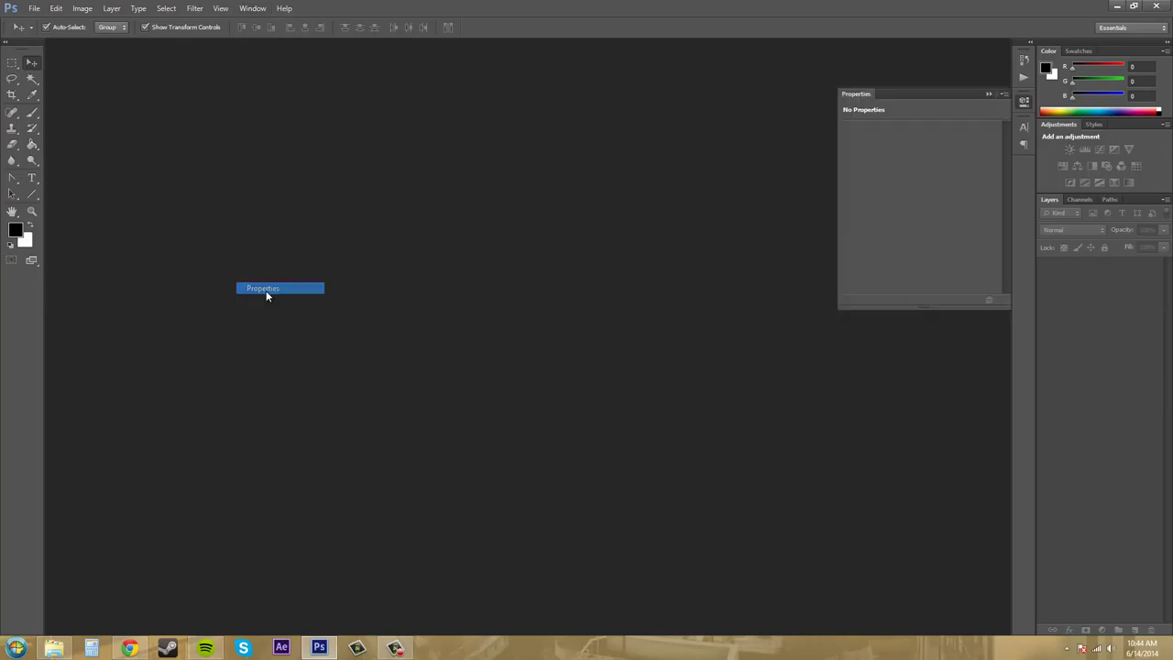
left_click(990, 96)
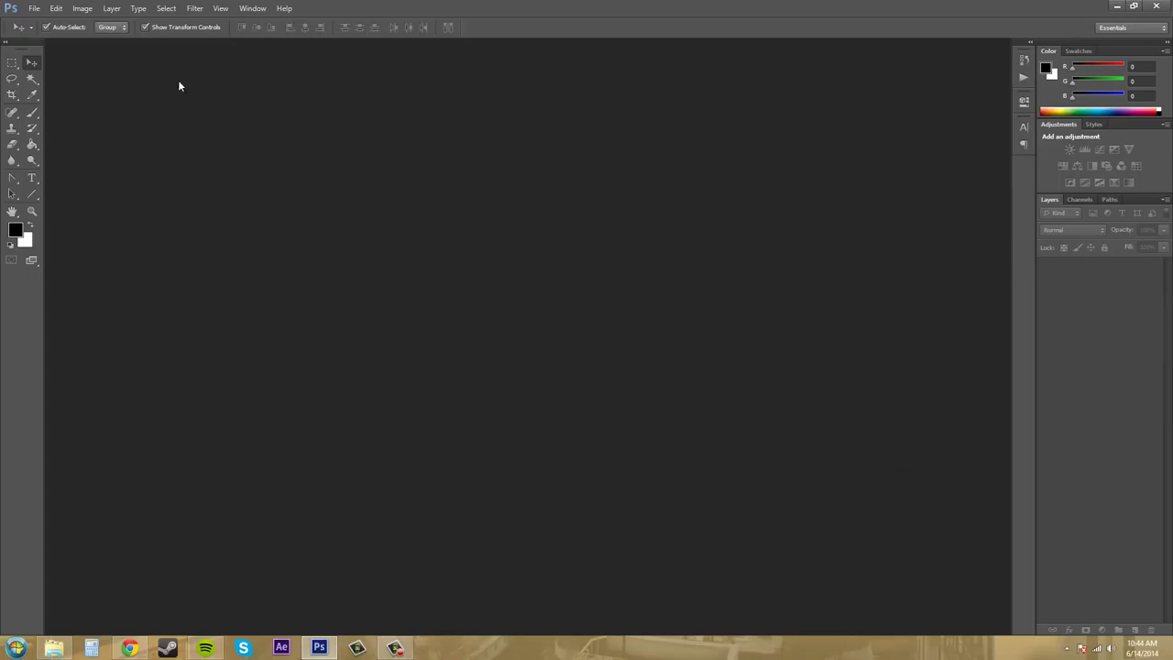
Start a new document from File > New and name it 'first'.
left_click(33, 8)
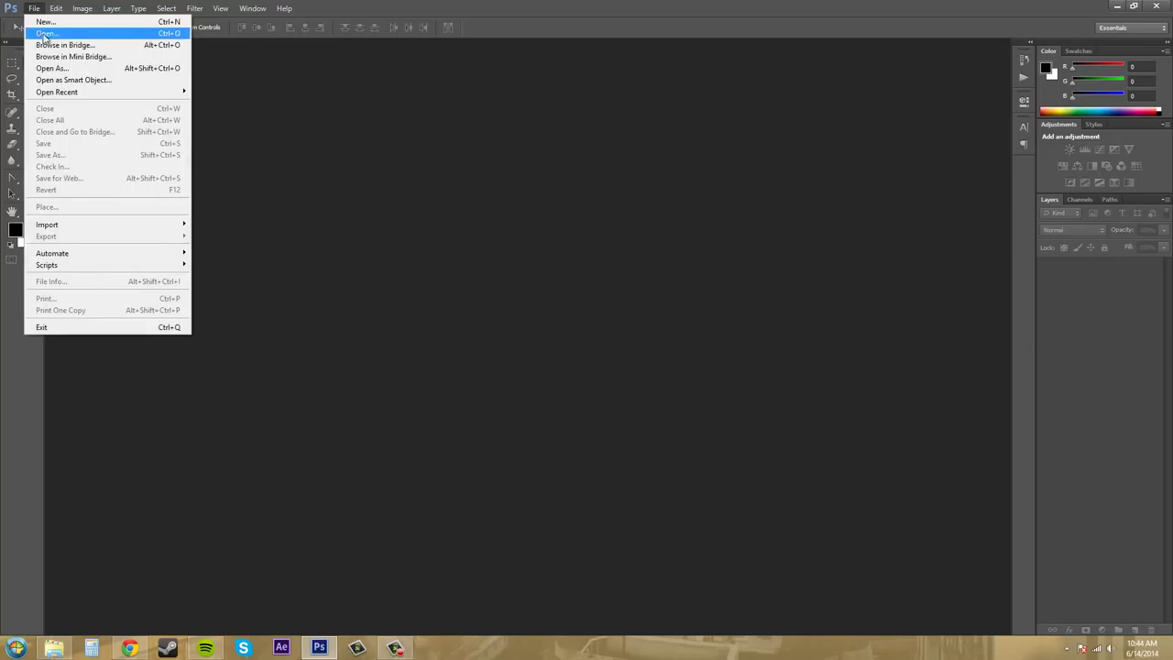
mouse_move(74, 95)
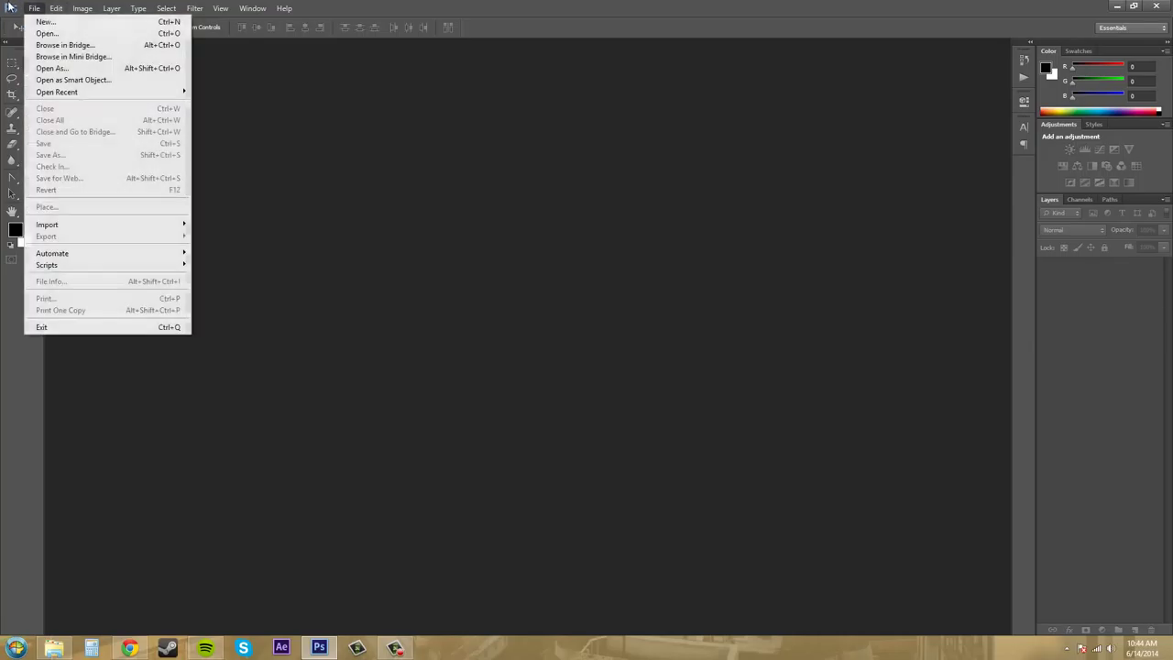
left_click(95, 24)
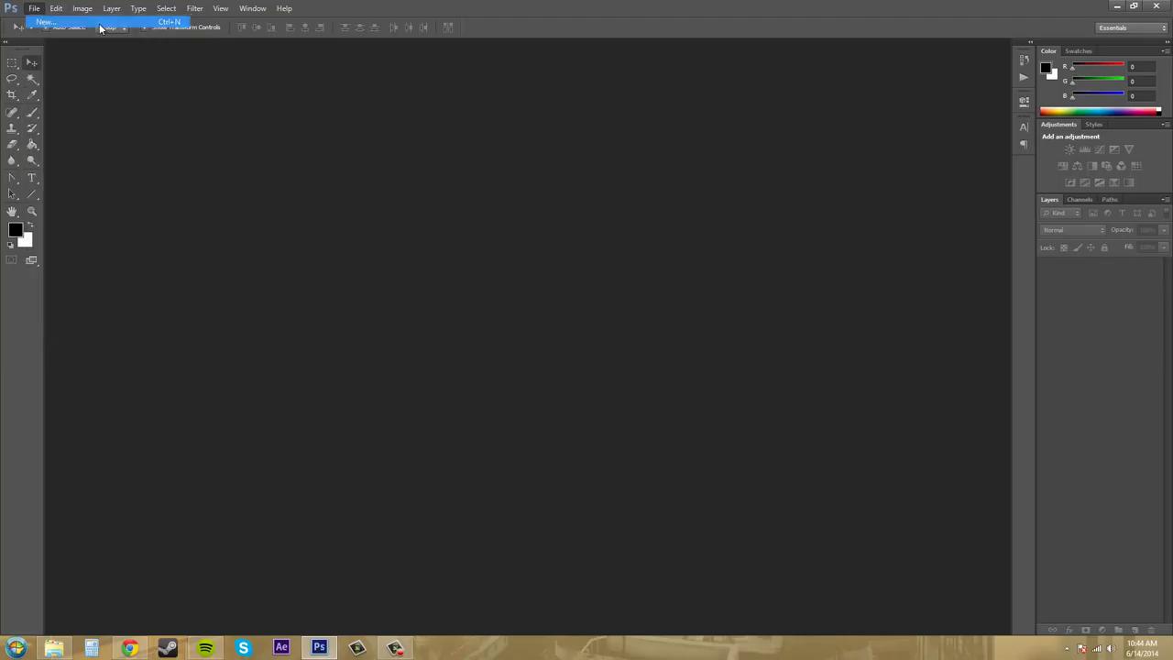
left_click_drag(591, 216, 559, 142)
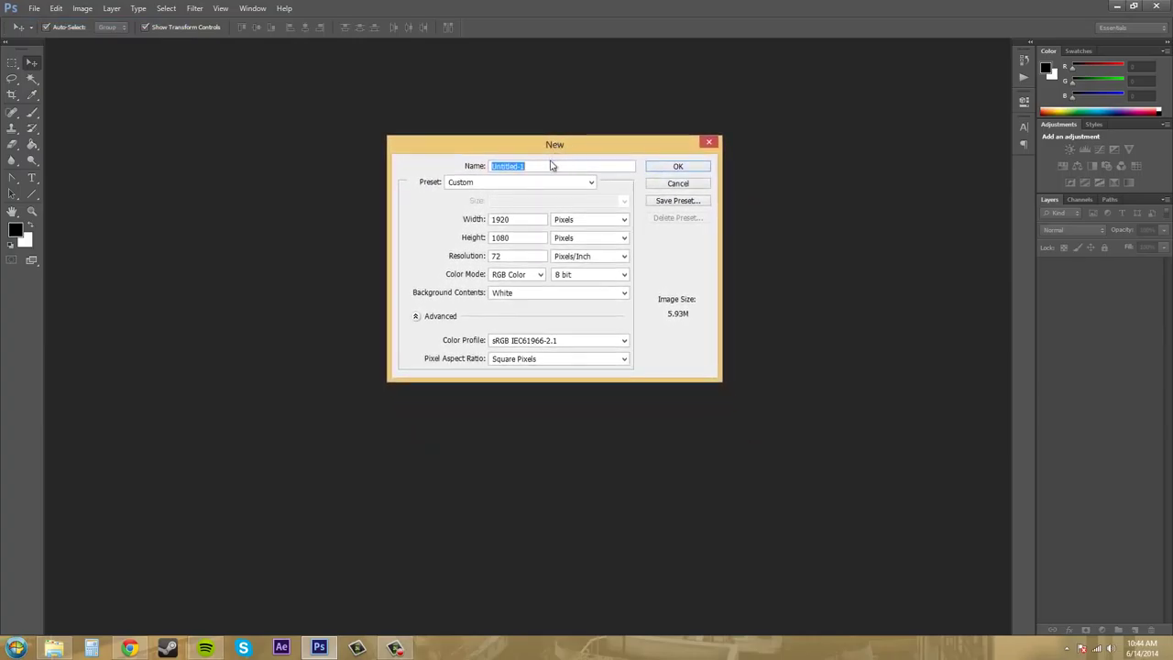
type("first")
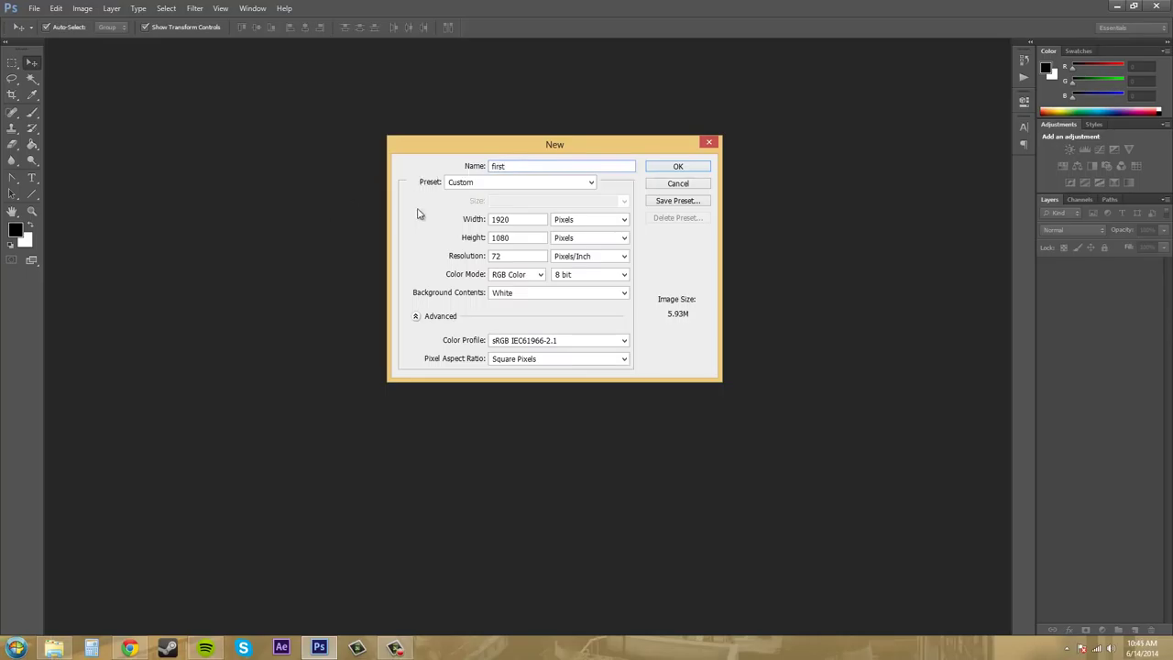
Try the U.S. Paper preset, then settle on the Film & Video preset.
left_click(546, 185)
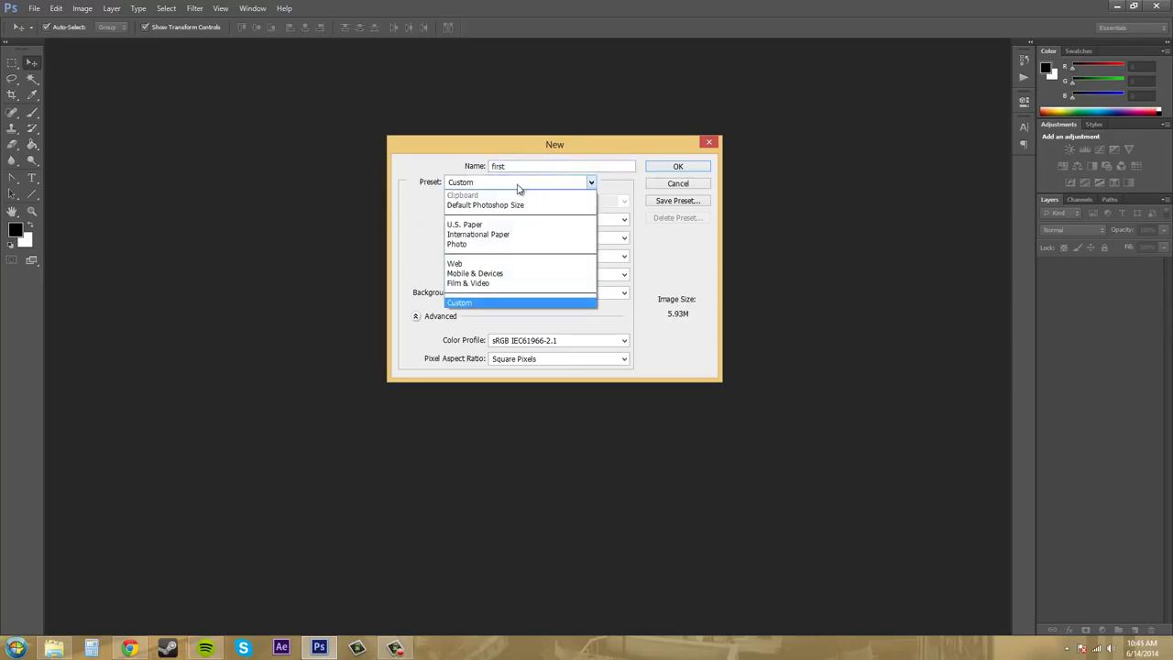
left_click(514, 226)
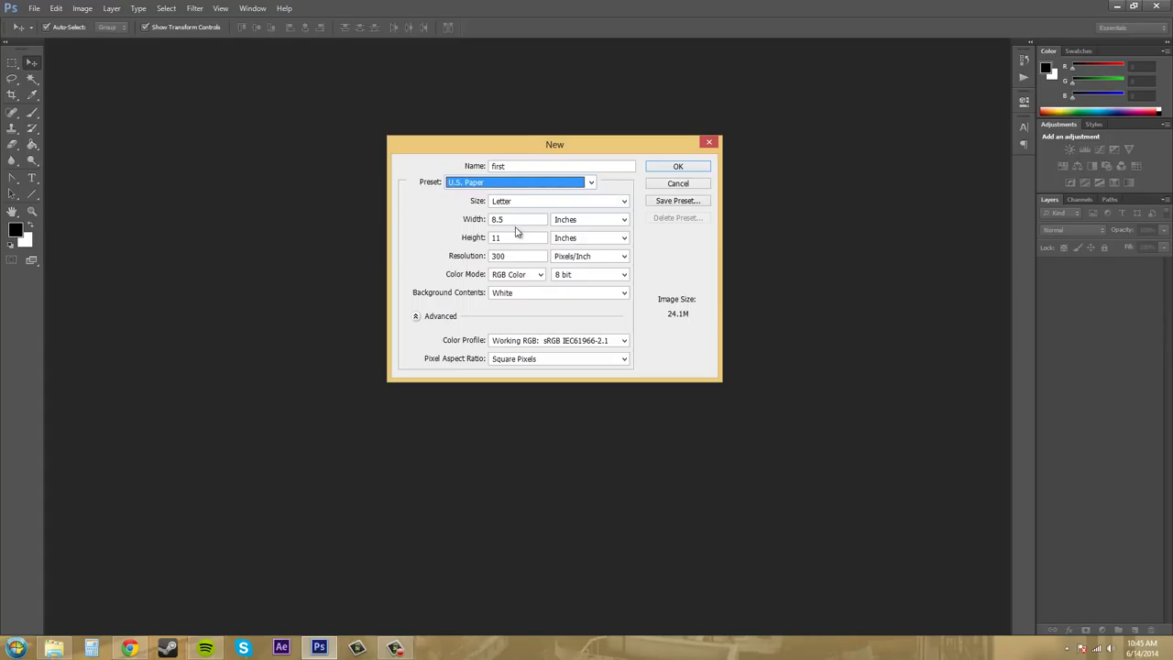
left_click(591, 186)
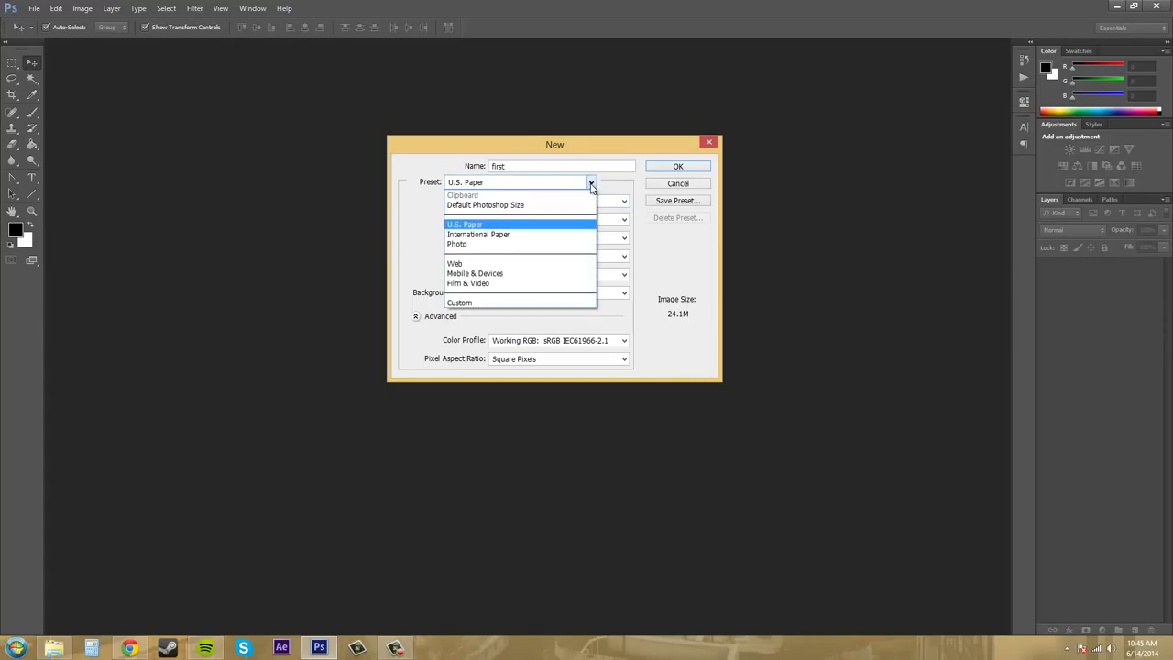
left_click(473, 283)
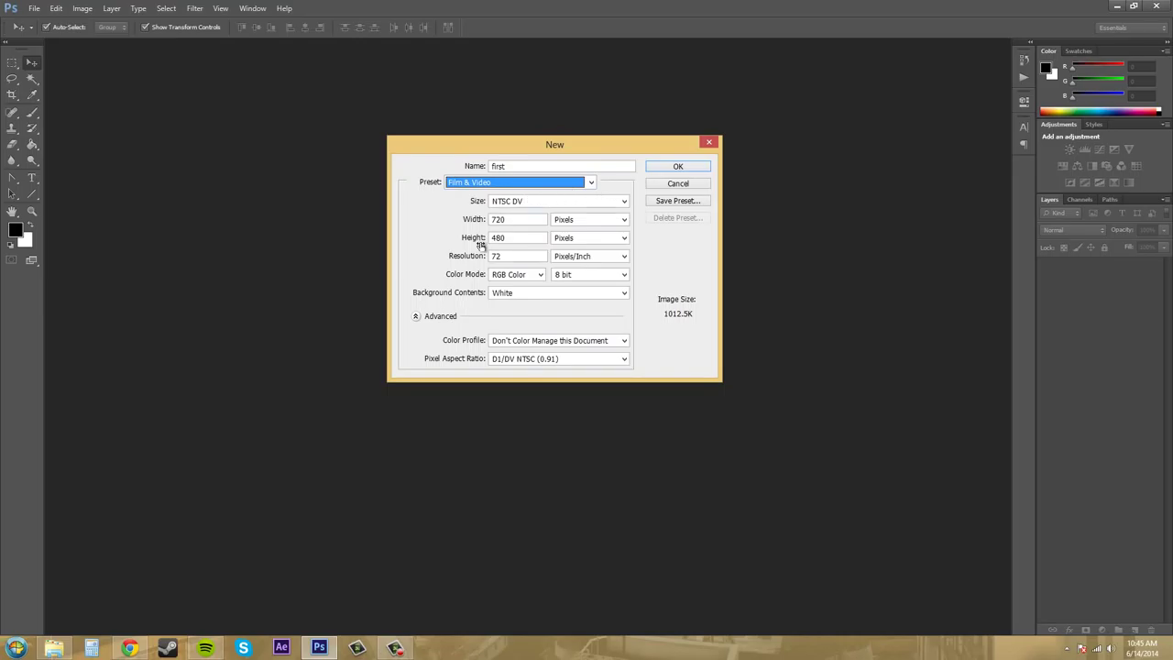
left_click(572, 202)
left_click(446, 207)
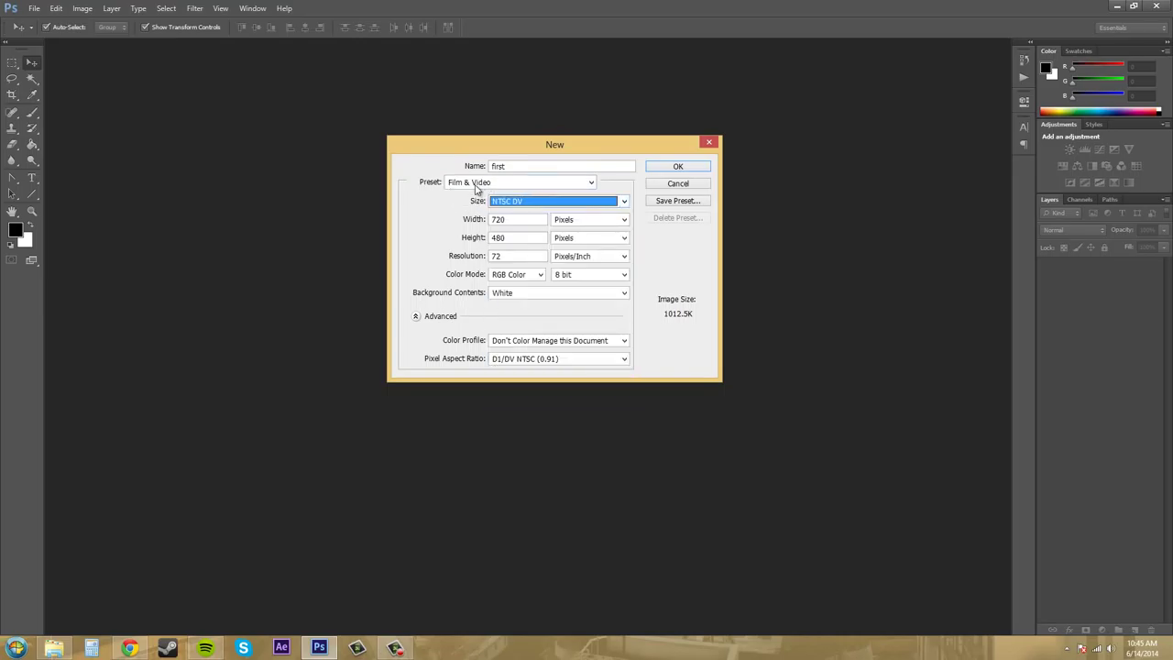
left_click(493, 184)
left_click(493, 183)
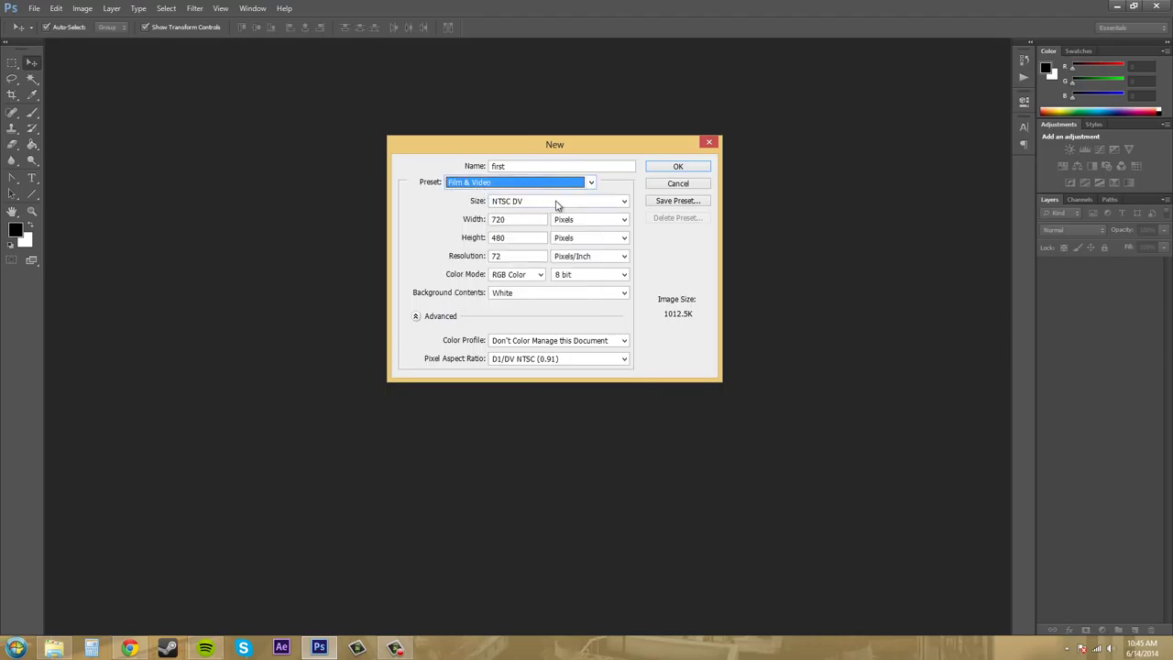
Choose size HDV/HDTV 720p/29.97, then switch the preset to Custom, keeping 1280 × 720.
left_click(556, 202)
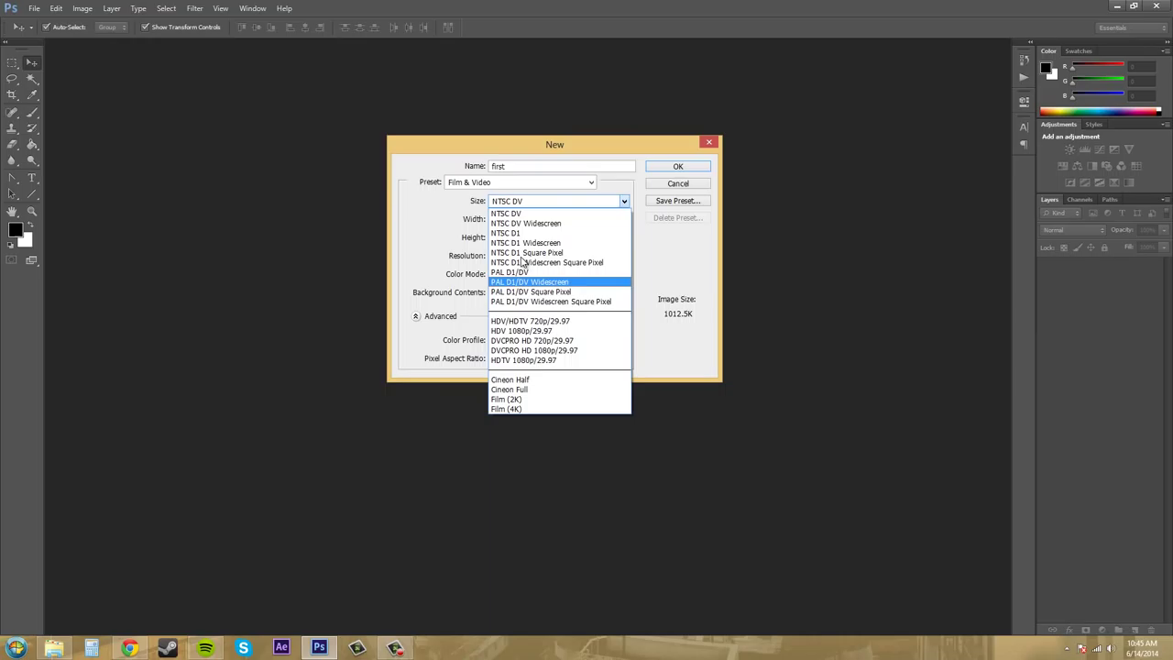
left_click(539, 322)
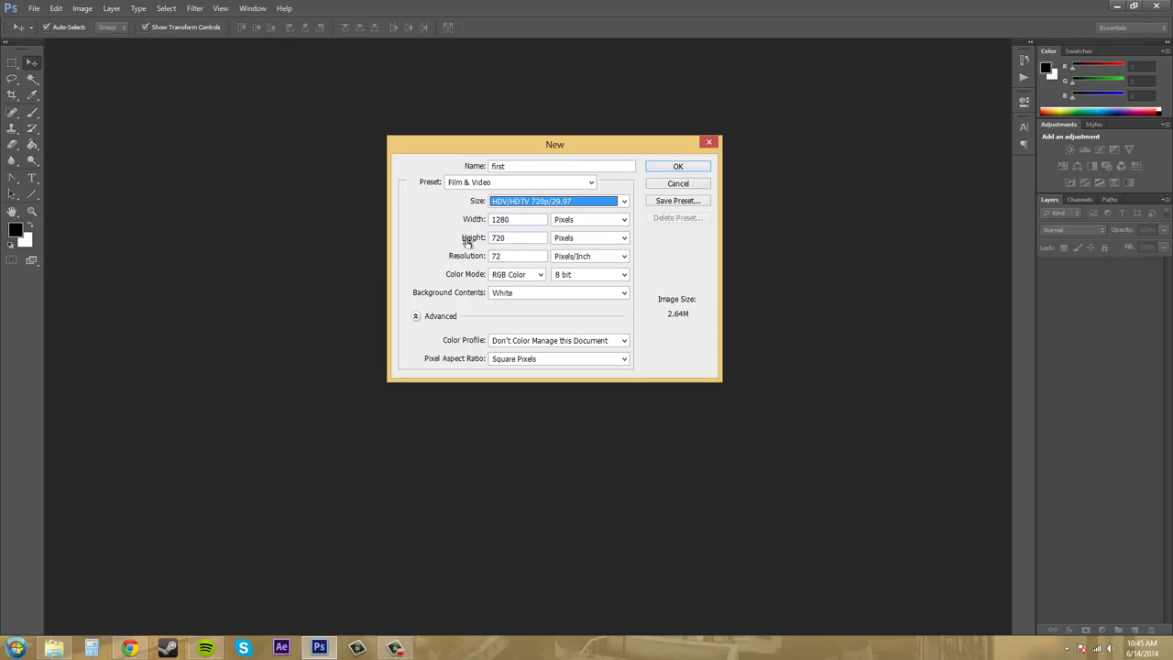
left_click(586, 183)
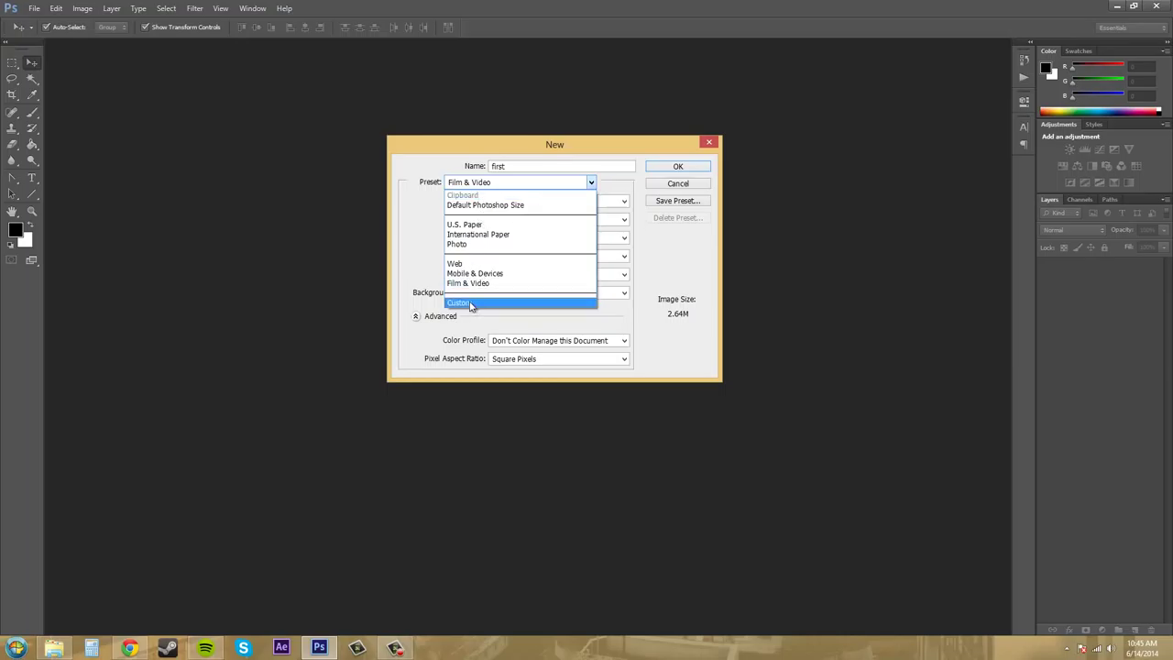
left_click(476, 304)
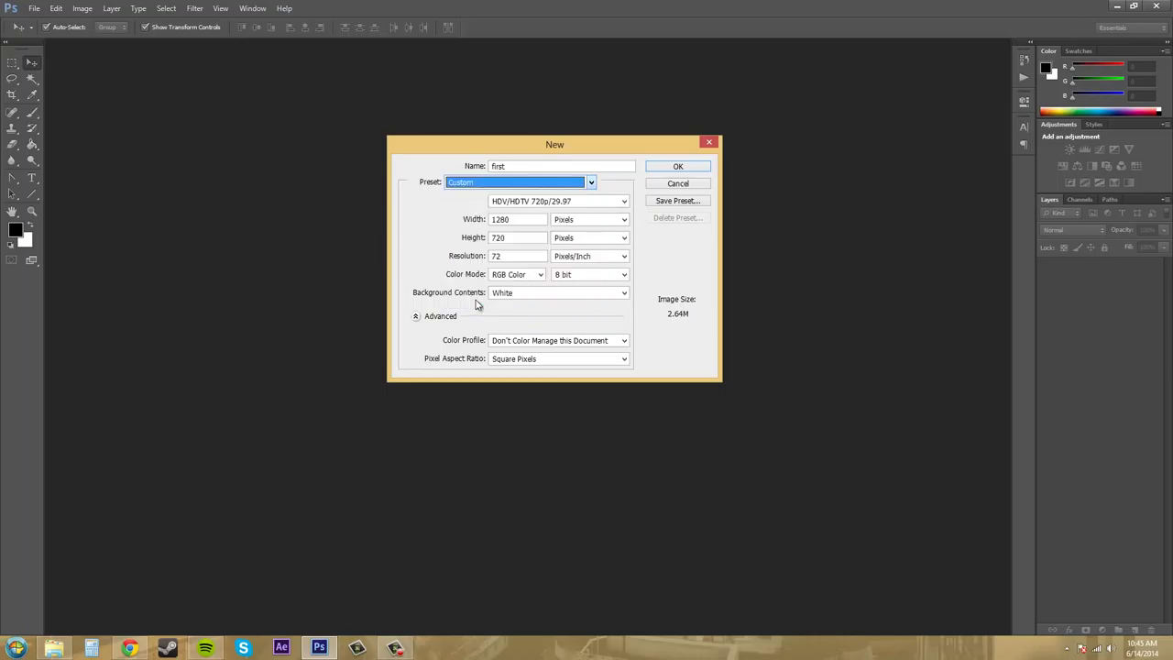
left_click(529, 218)
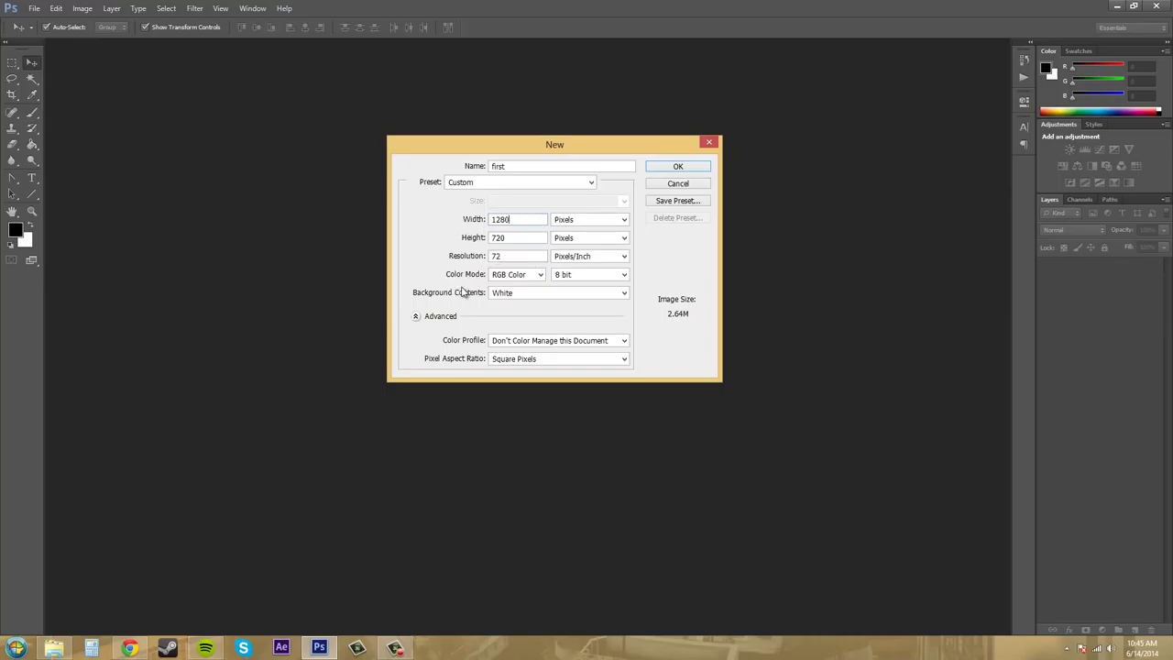
Keep White background, RGB Color mode and 8 bit depth.
left_click(579, 293)
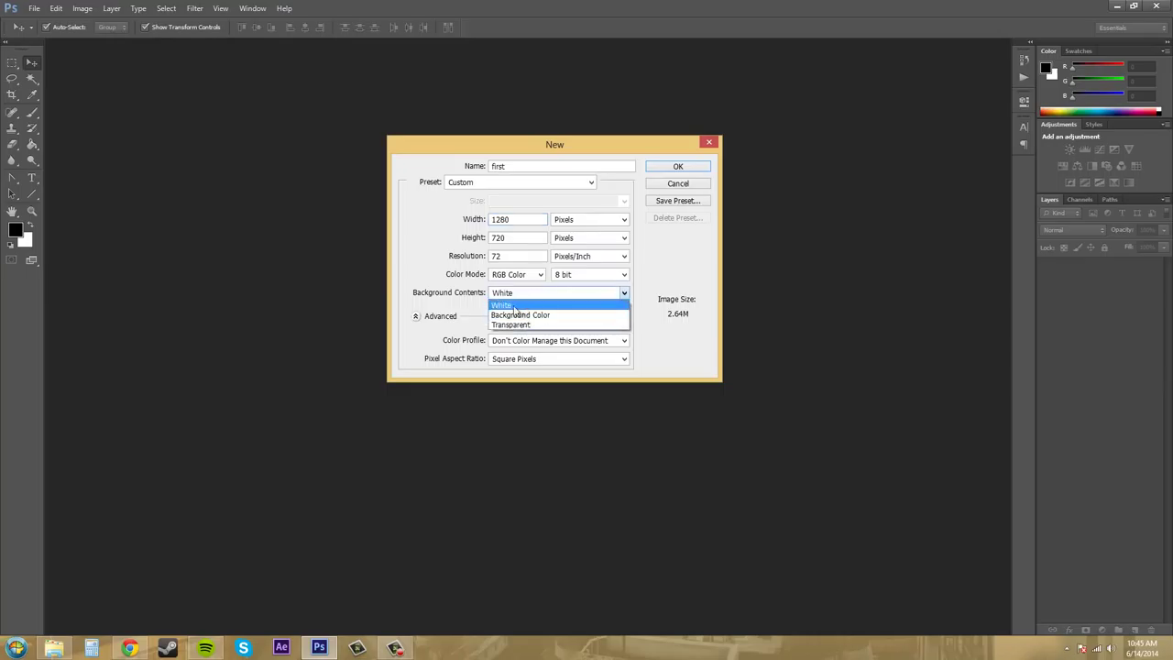
left_click(405, 285)
left_click(527, 275)
left_click(527, 274)
left_click(593, 275)
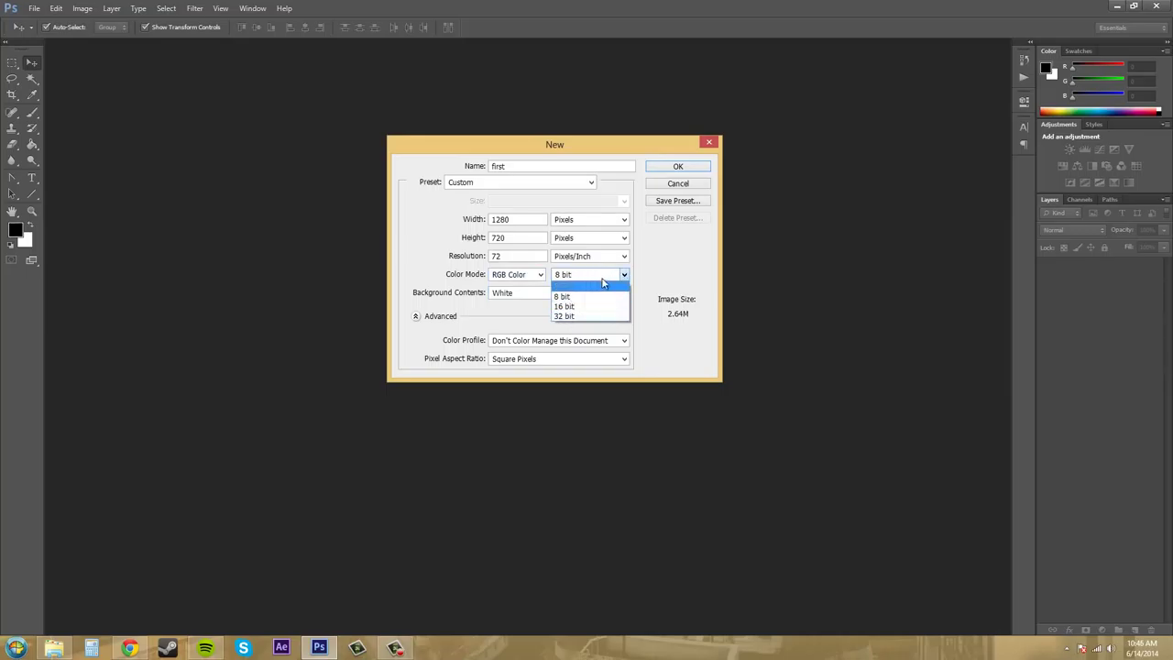
left_click(548, 285)
Keep Width in pixels, then create 'first' with the U.S. Paper Letter preset, 8.5 × 11 in at 300 ppi.
left_click(447, 276)
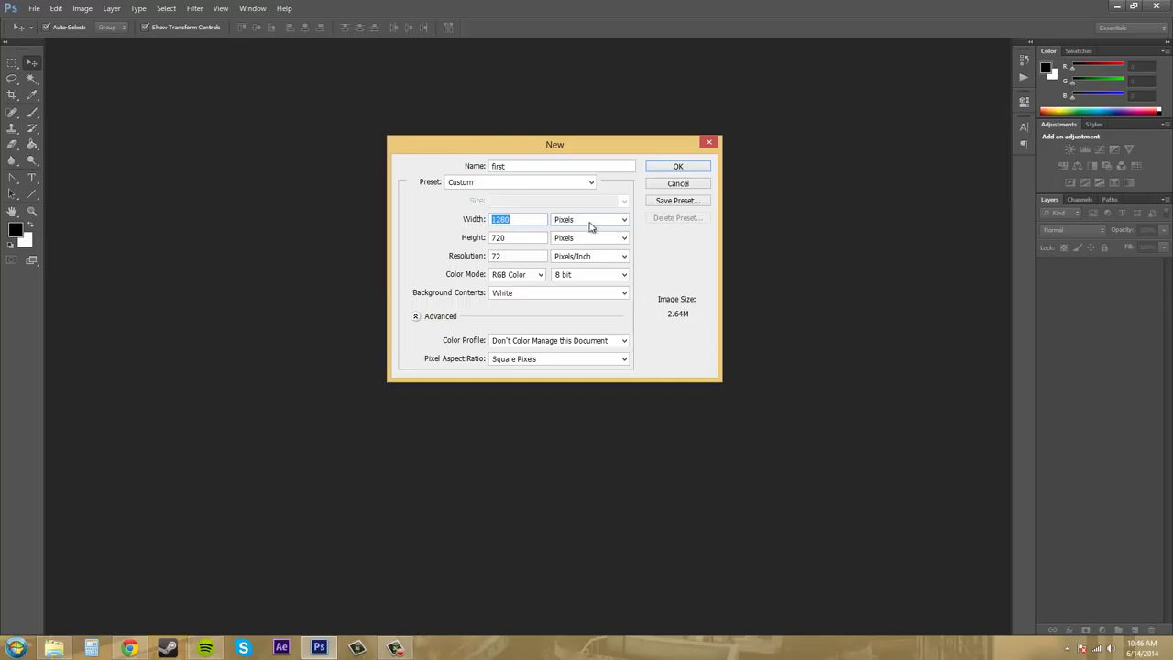
left_click(624, 221)
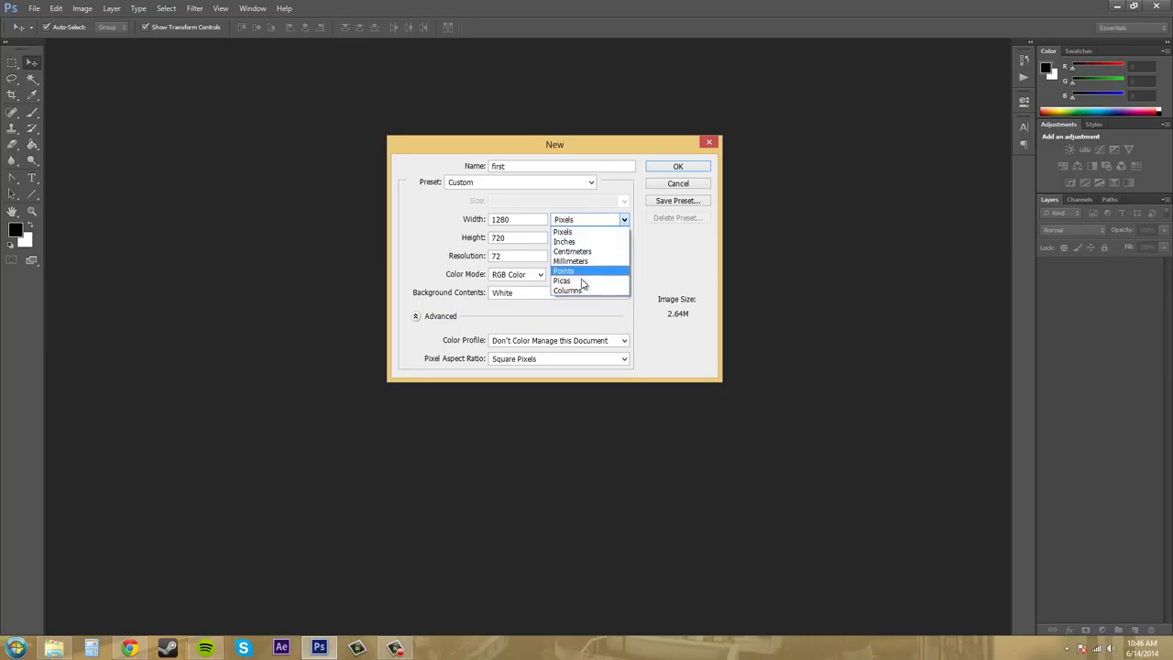
left_click(624, 230)
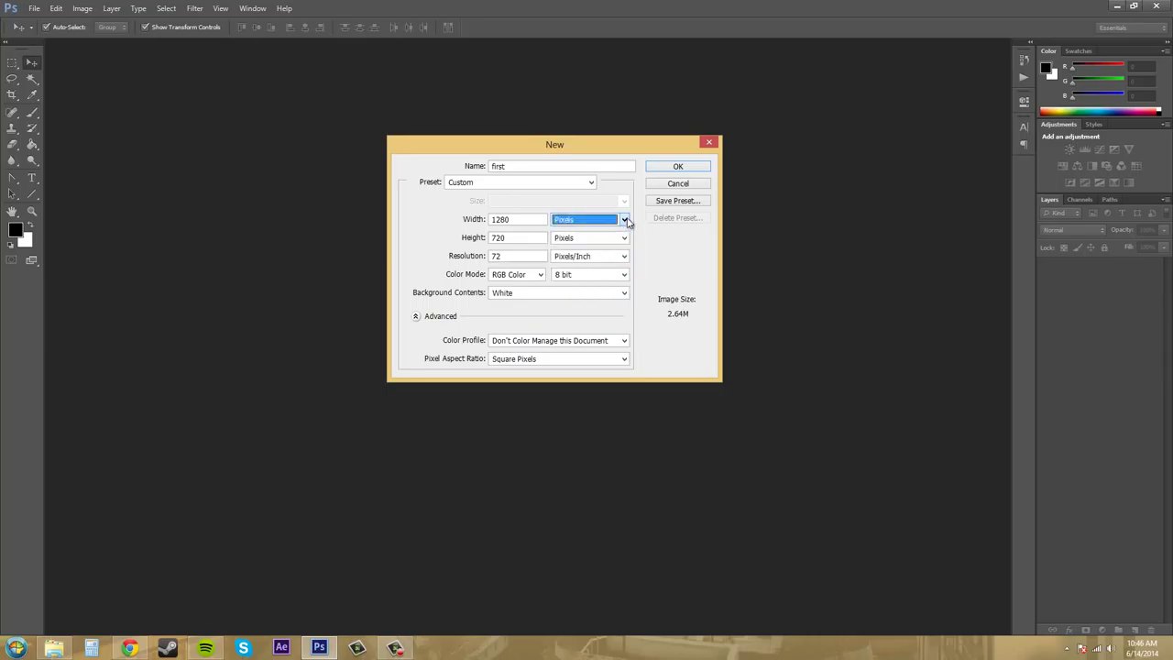
left_click(522, 220)
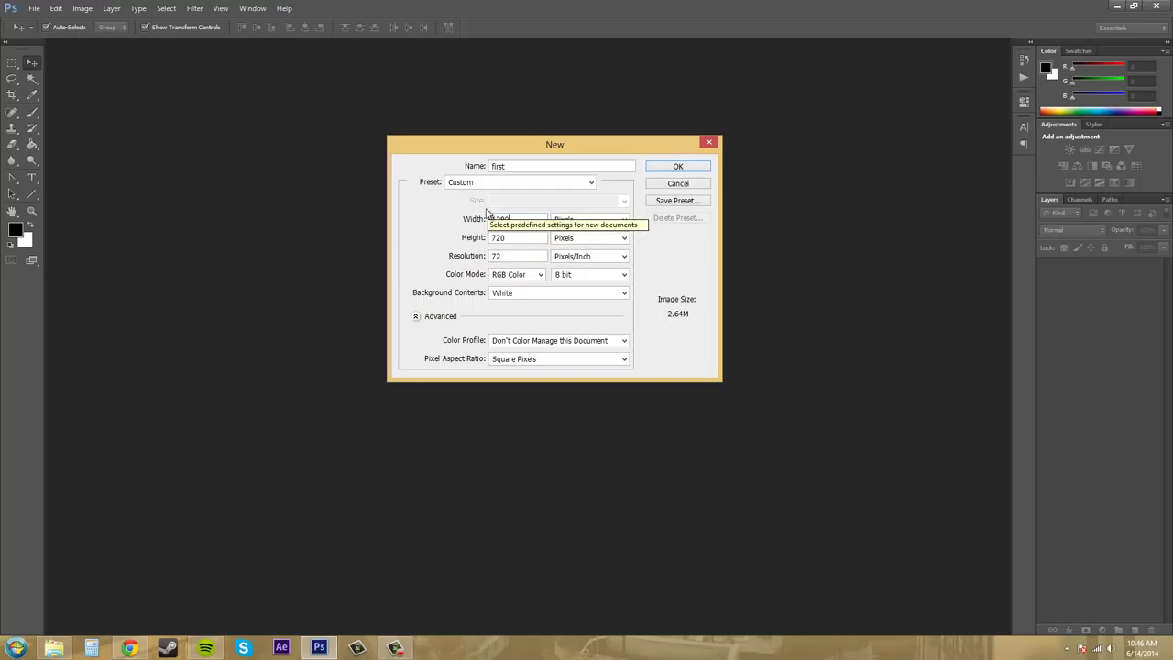
left_click(591, 182)
left_click(470, 223)
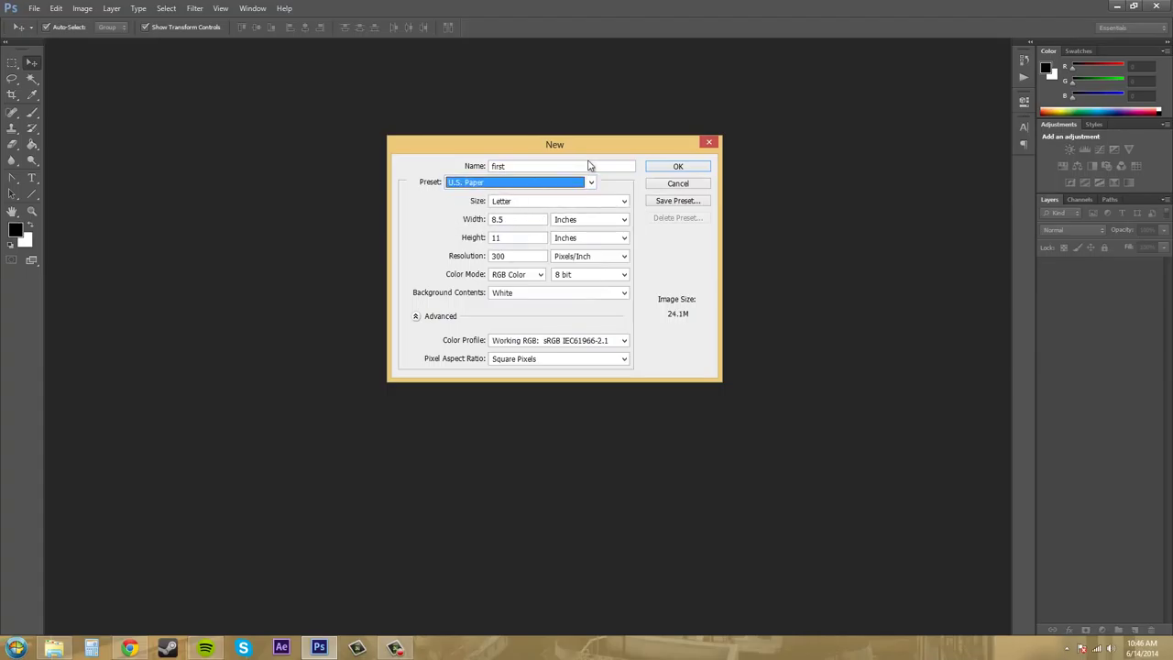
left_click(679, 168)
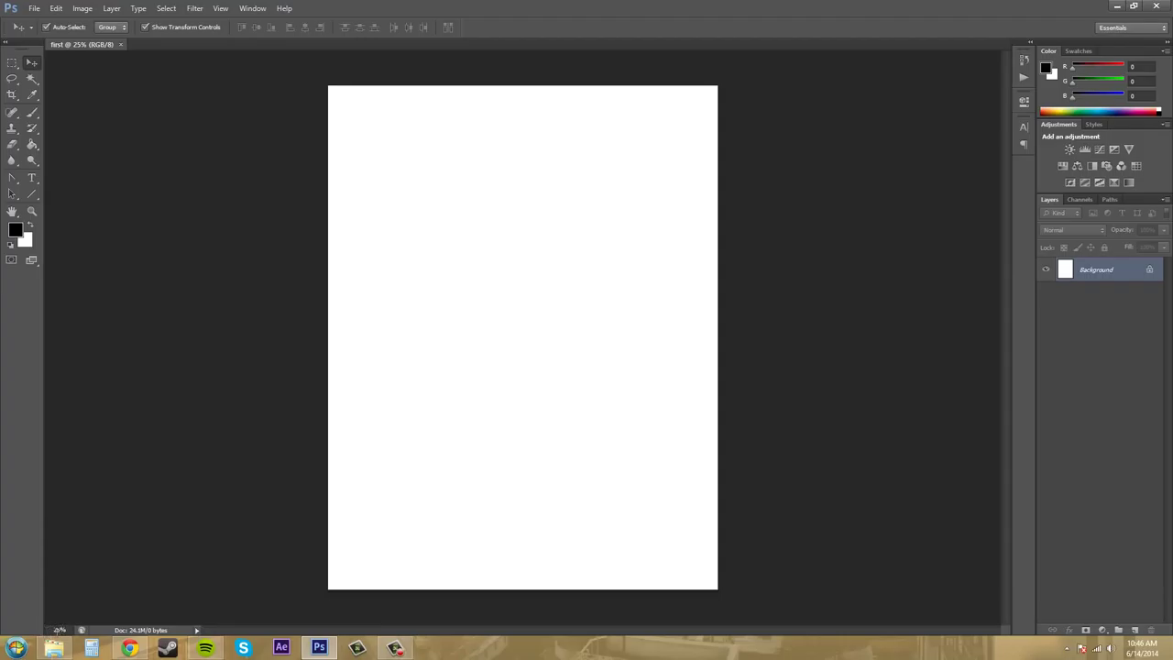
Zoom the blank 'first' canvas to 100% via the status-bar zoom box.
left_click_drag(68, 631, 34, 628)
type("100")
key("Return")
double_click(71, 630)
double_click(60, 630)
key("Return")
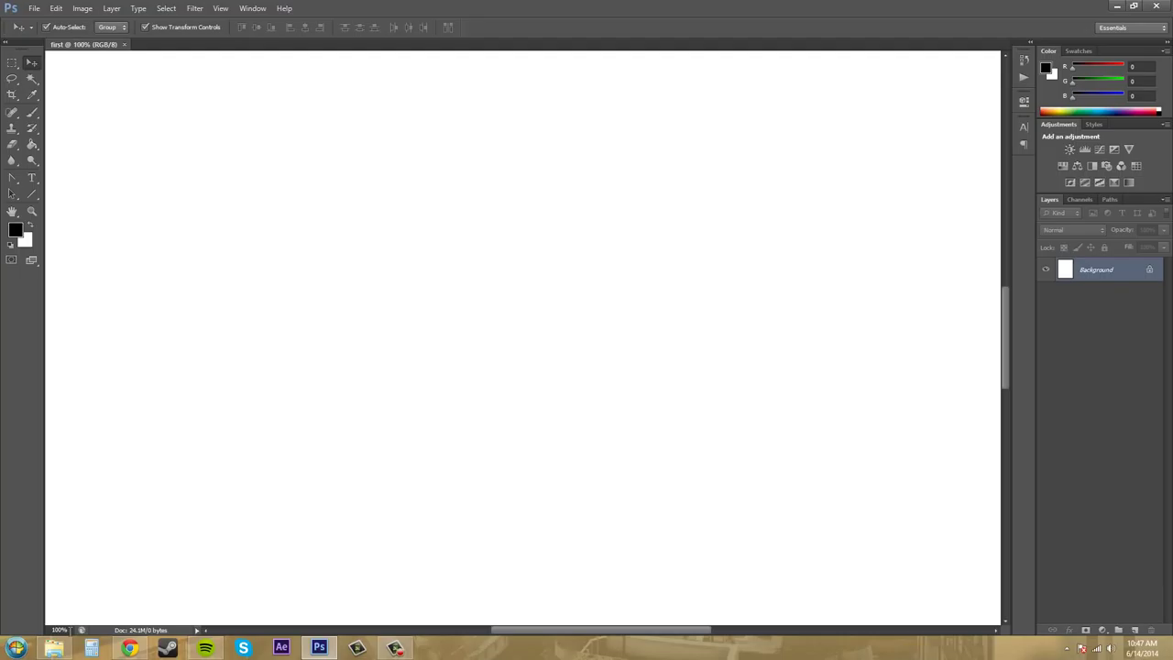
left_click_drag(1001, 304, 1006, 207)
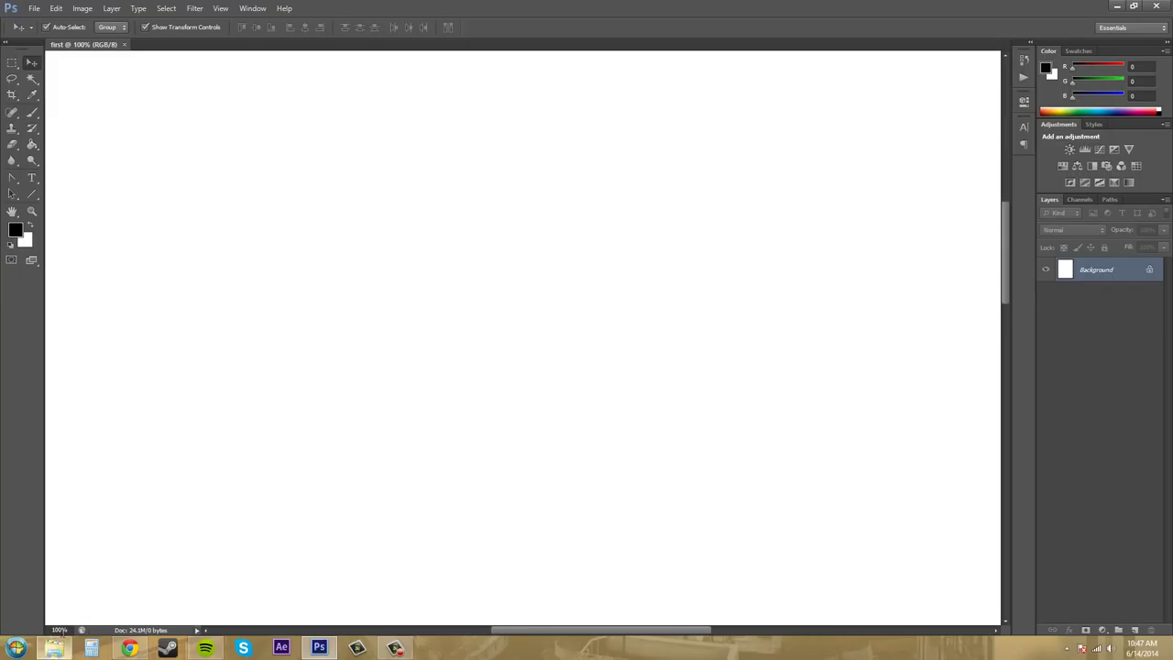
Zoom back out to 25%, then float the 'first' tab out and dock it again.
left_click(59, 629)
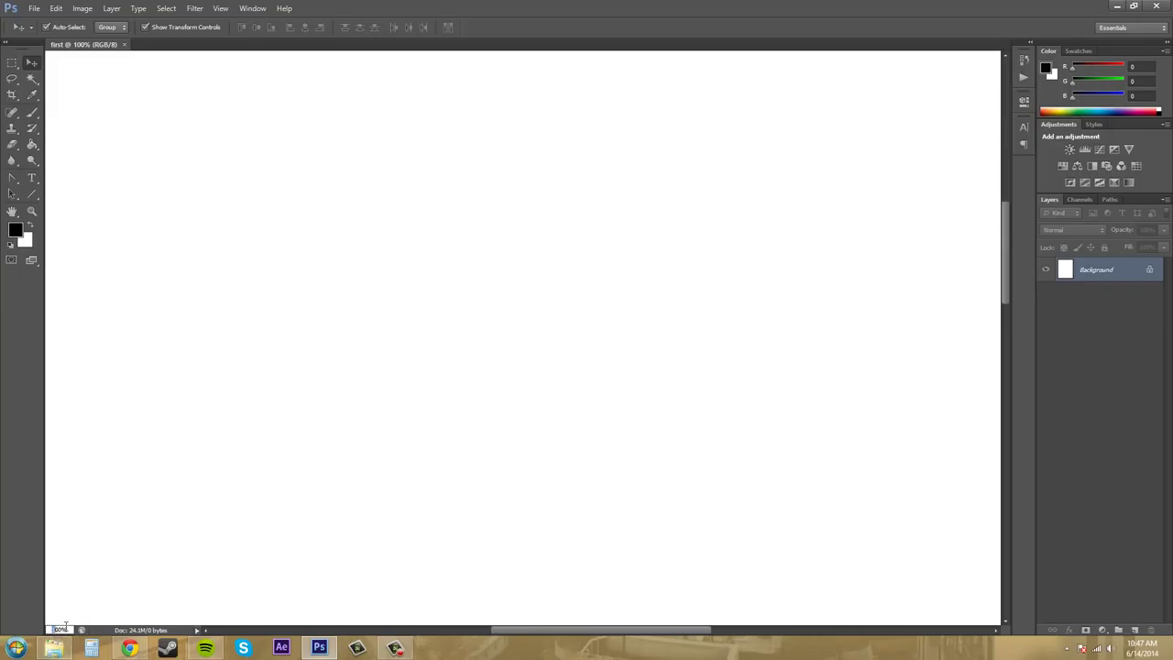
type("25")
key("Return")
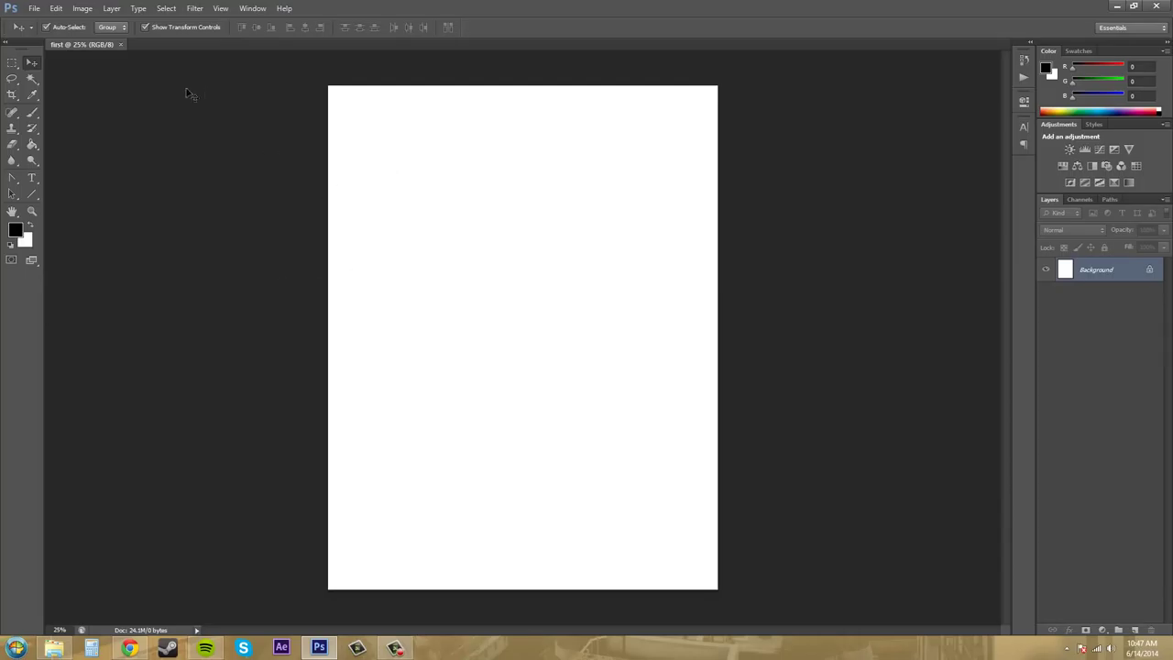
mouse_move(71, 45)
left_mouse_down()
mouse_move(124, 48)
mouse_move(408, 193)
mouse_move(340, 230)
mouse_move(70, 47)
left_mouse_up()
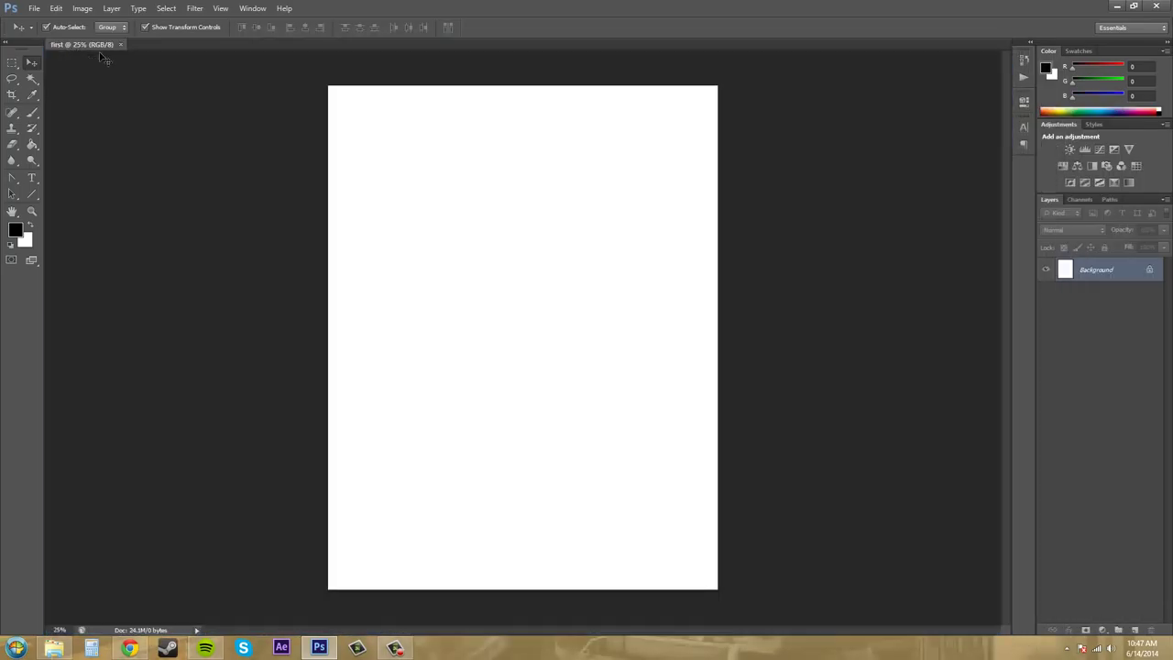
left_click(36, 9)
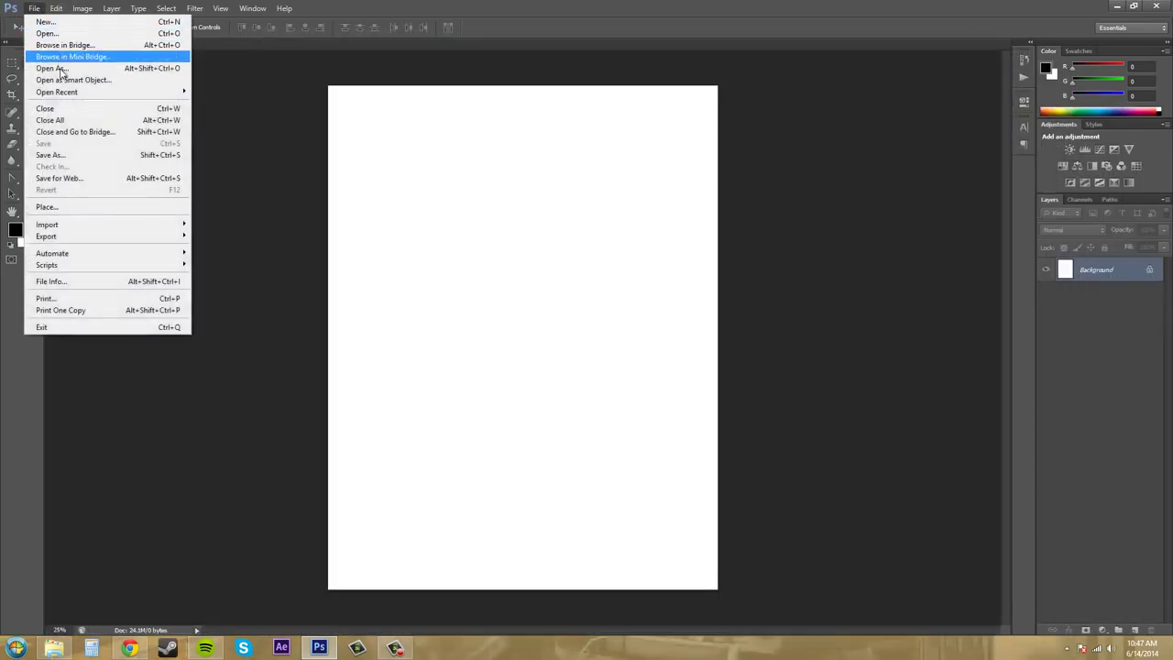
Open recent file Untitled-1.psd and switch between it and 'first'.
mouse_move(147, 91)
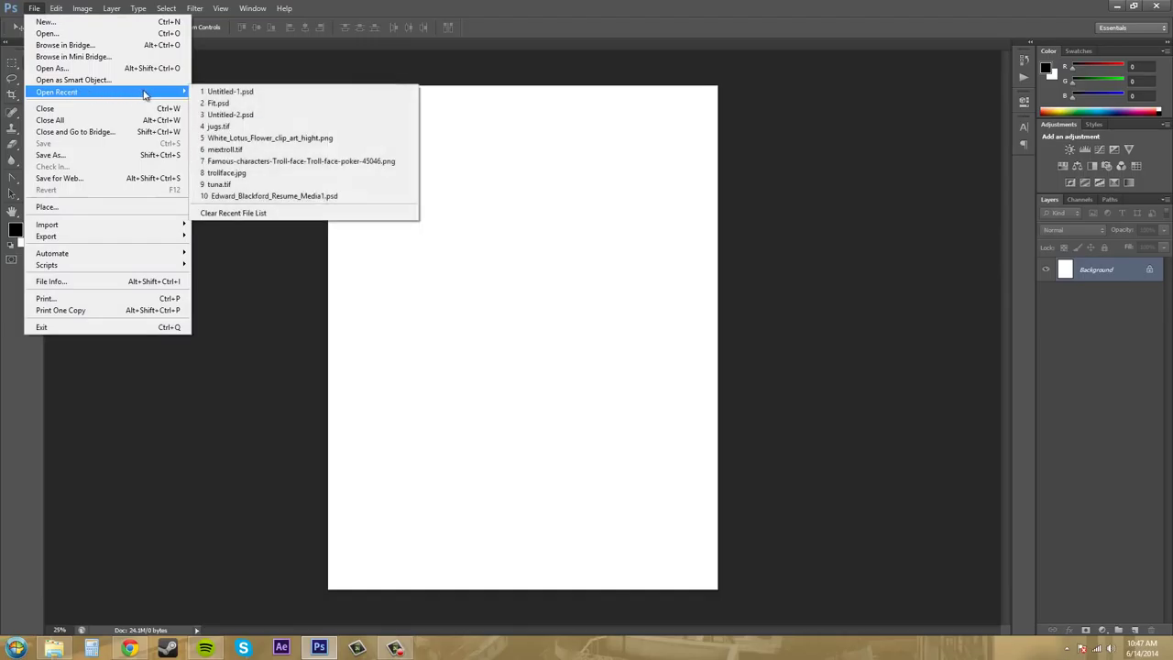
left_click(248, 91)
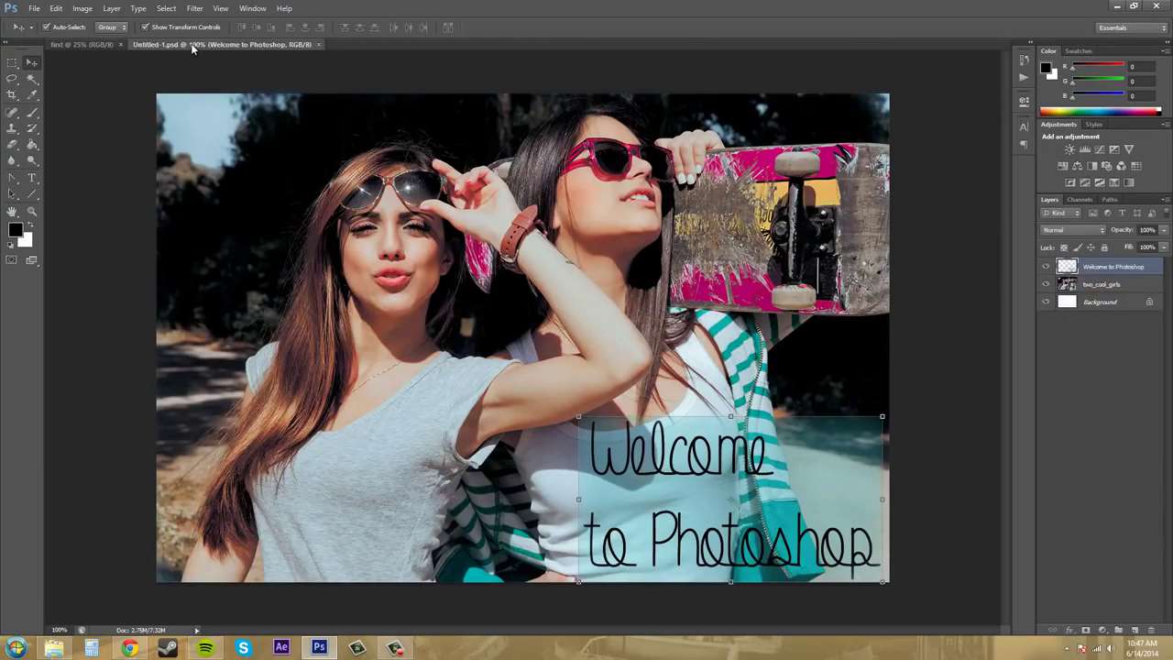
left_click(86, 44)
left_click(161, 43)
left_click(76, 44)
left_click(196, 43)
Move the Untitled-1.psd tab ahead of 'first', then close the 'first' document.
left_click_drag(264, 46, 116, 46)
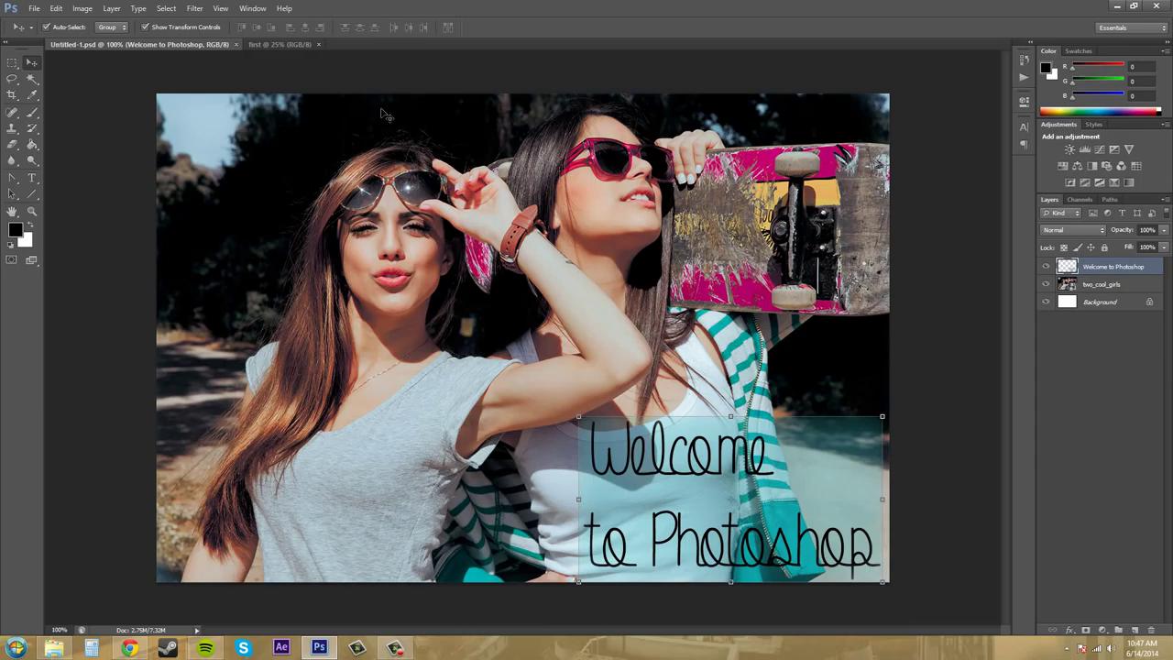
left_click(34, 9)
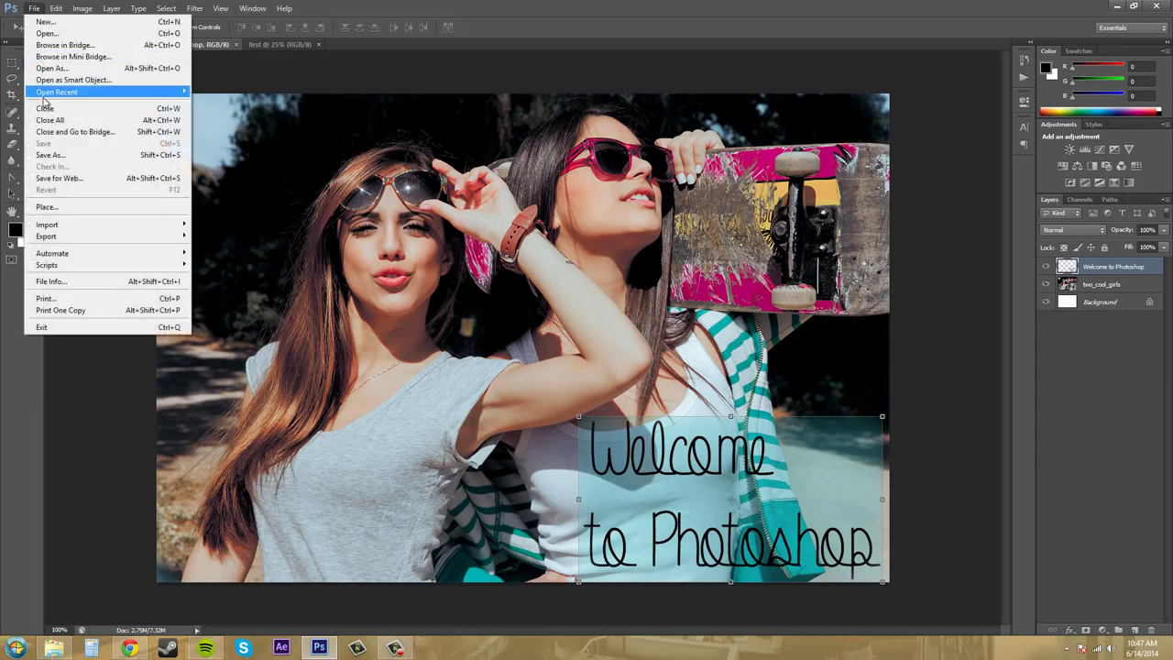
left_click(88, 361)
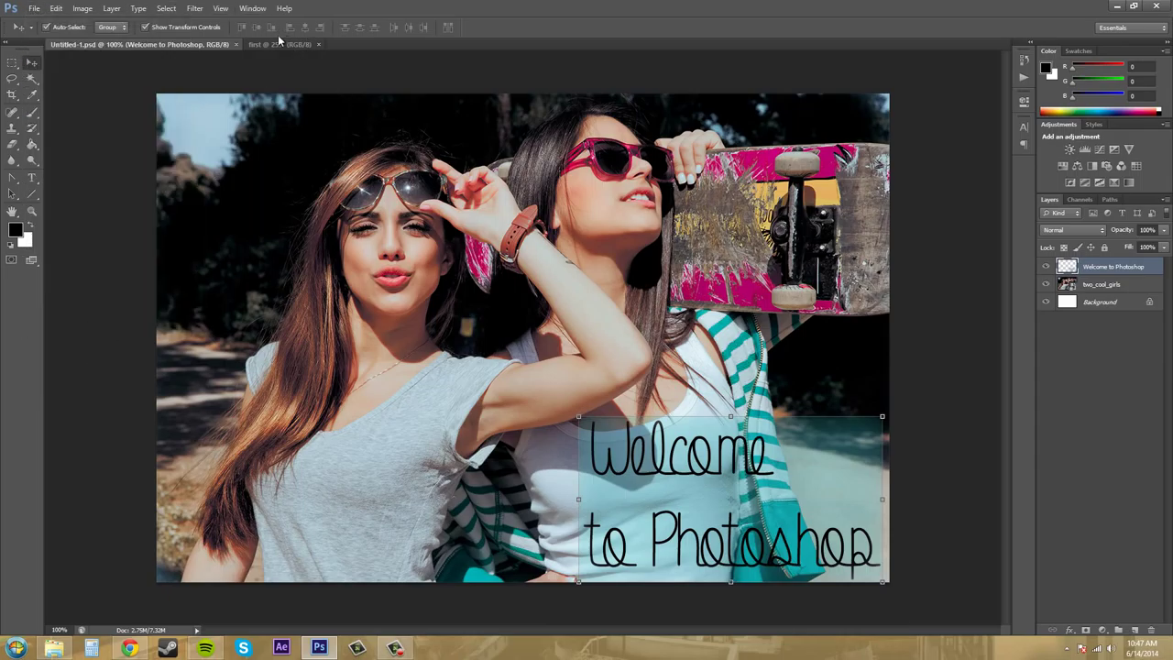
left_click(318, 44)
left_click(33, 9)
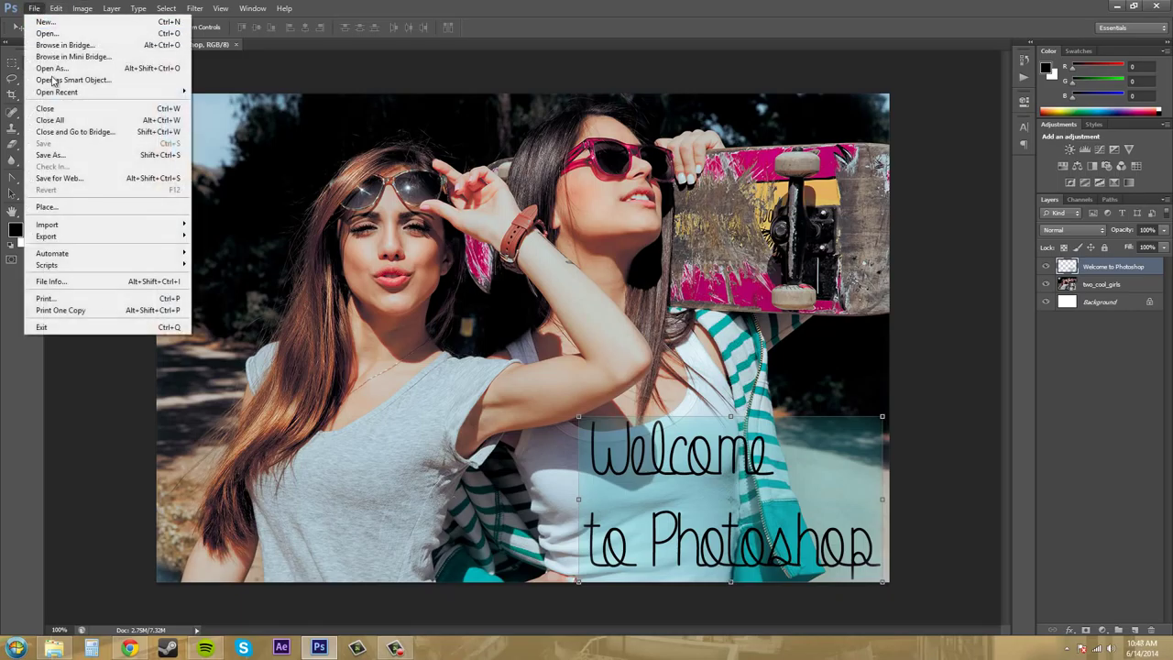
Choose Save As… from the File menu to save Untitled-1.psd under a new name.
left_click(80, 156)
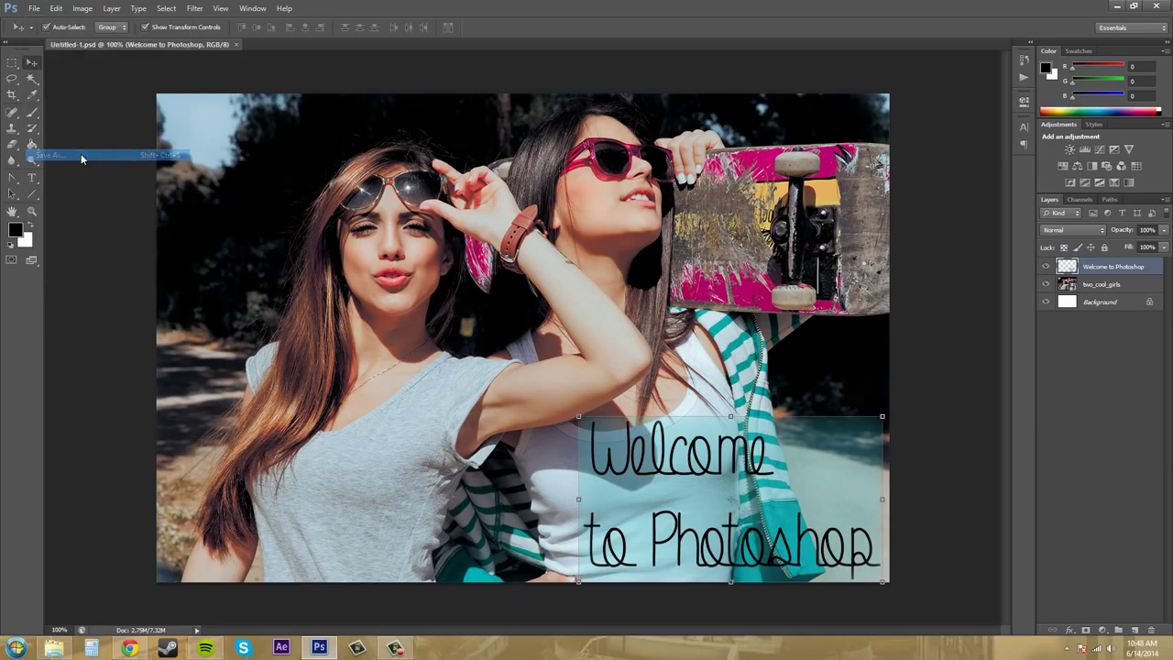